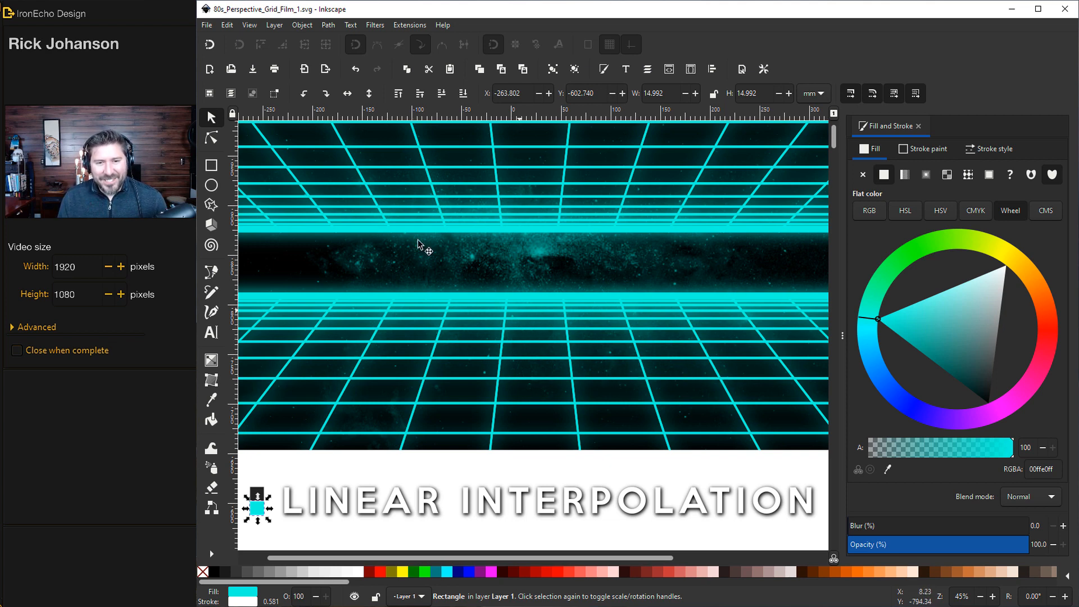
scroll(654, 313, down, 4)
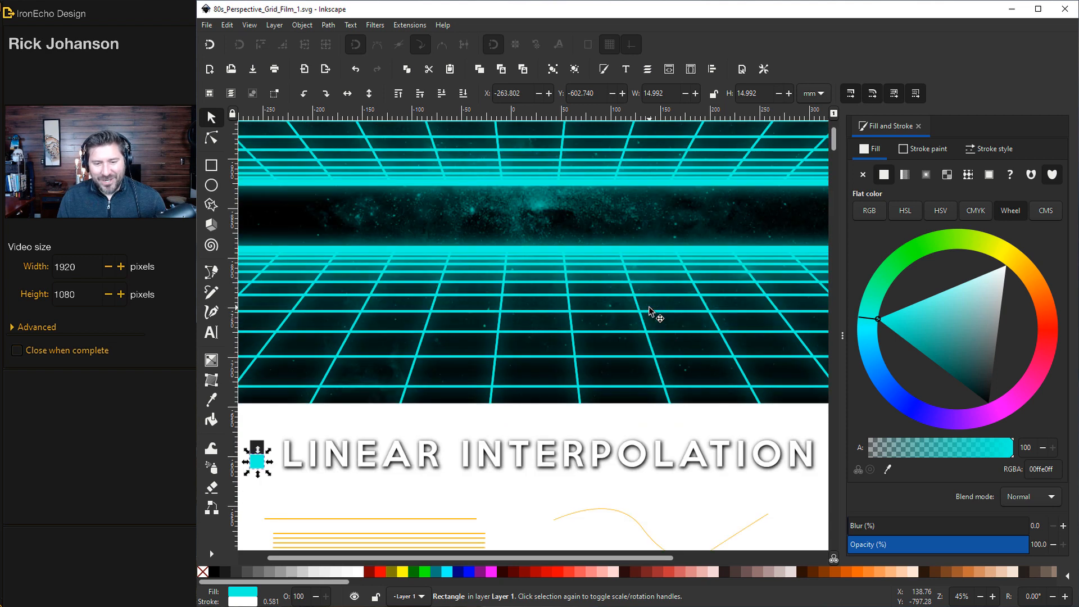
scroll(654, 312, down, 4)
scroll(654, 312, down, 3)
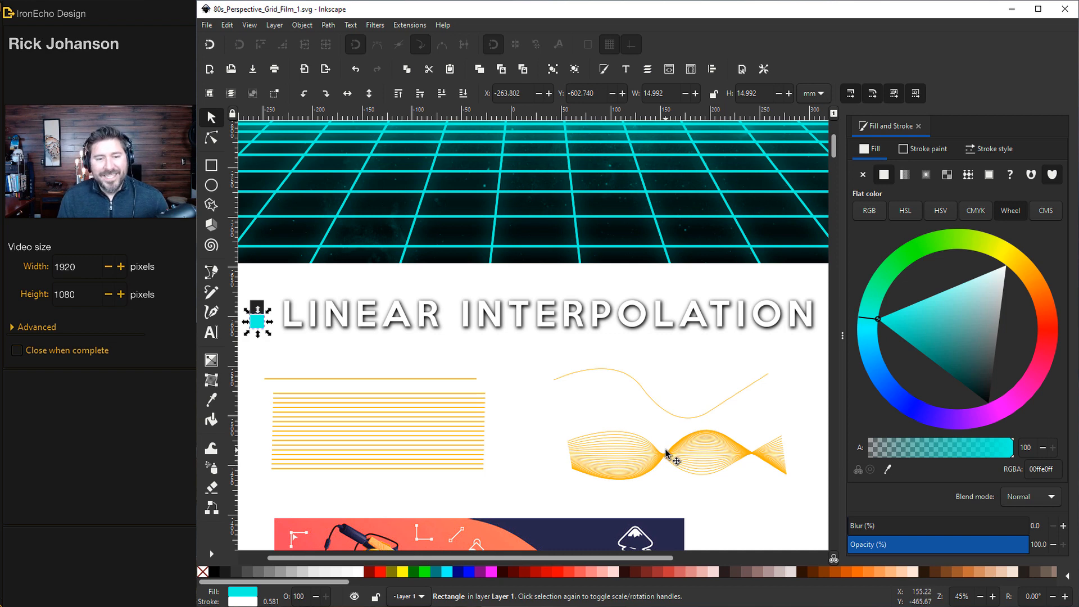
scroll(536, 236, up, 2)
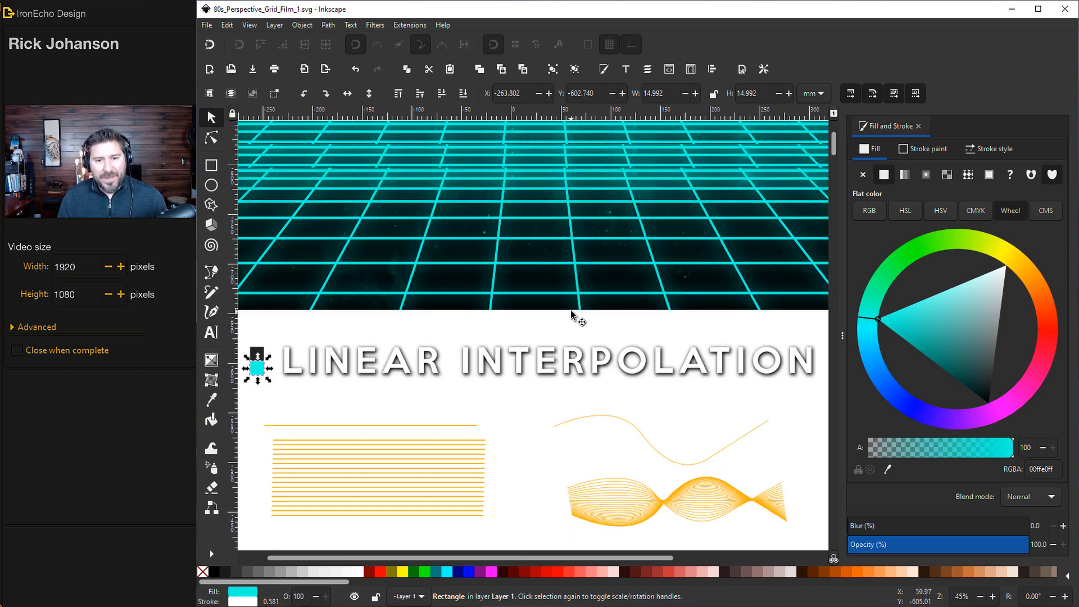
scroll(536, 212, up, 2)
scroll(536, 190, down, 3)
scroll(557, 237, down, 4)
scroll(590, 253, down, 4)
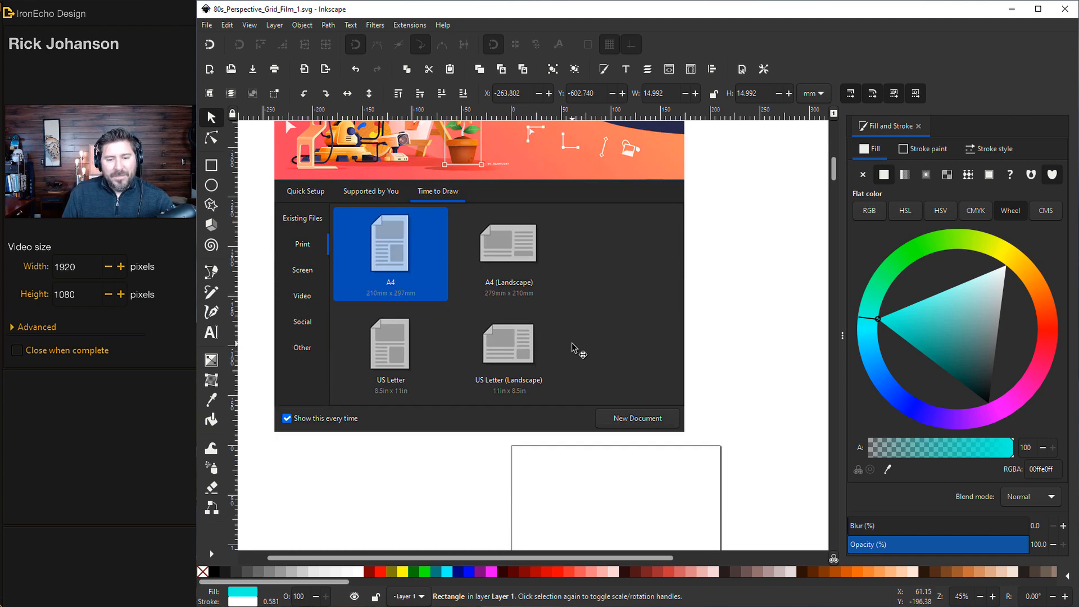
scroll(572, 342, down, 3)
scroll(572, 342, down, 3)
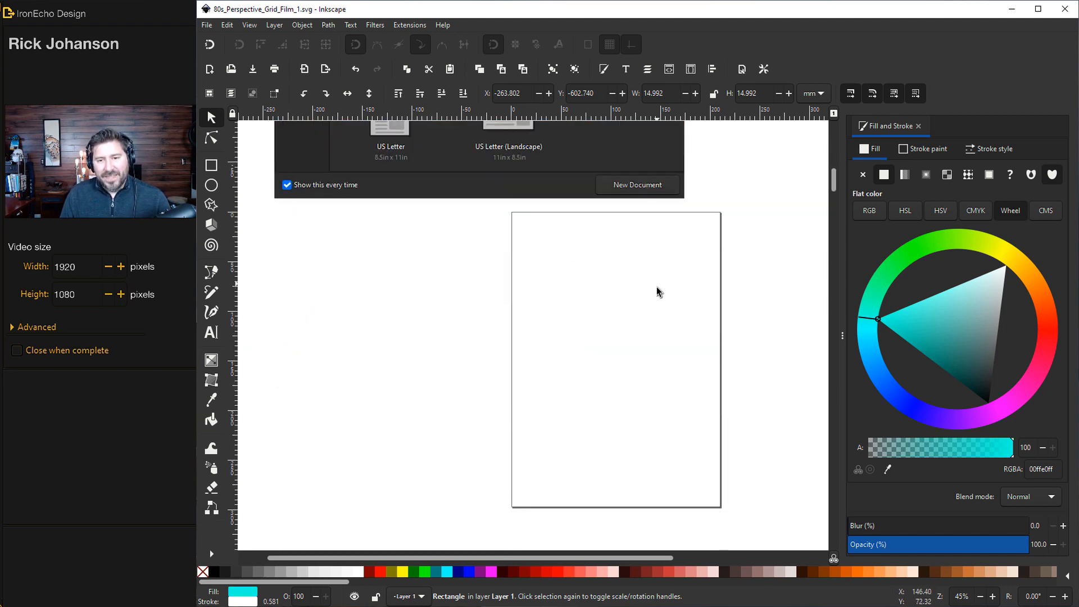
scroll(667, 298, down, 3)
scroll(667, 298, down, 3)
scroll(667, 298, down, 3)
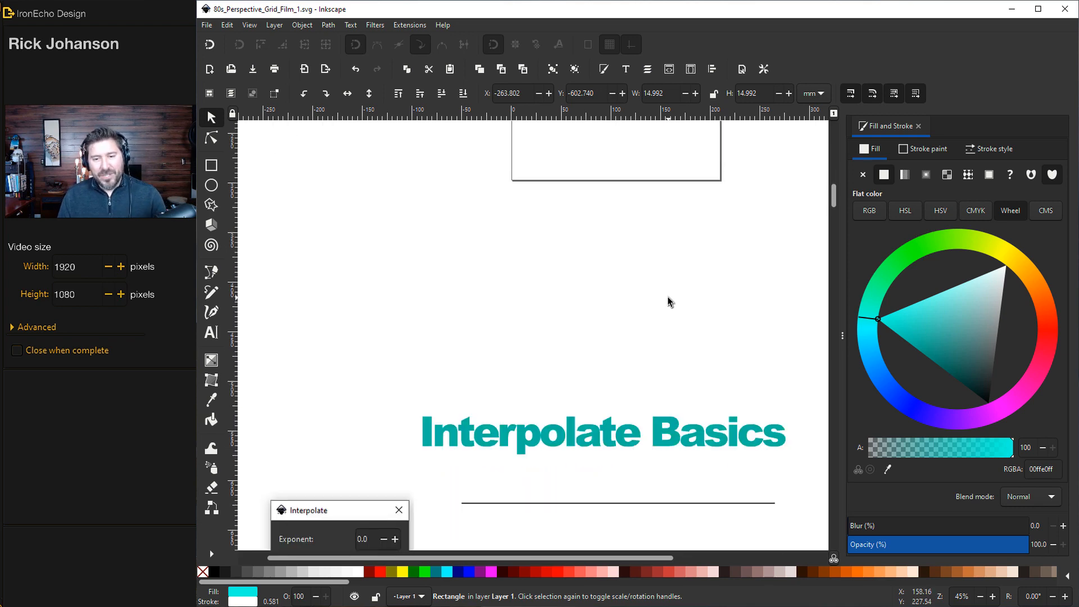
scroll(652, 286, down, 3)
scroll(651, 285, down, 3)
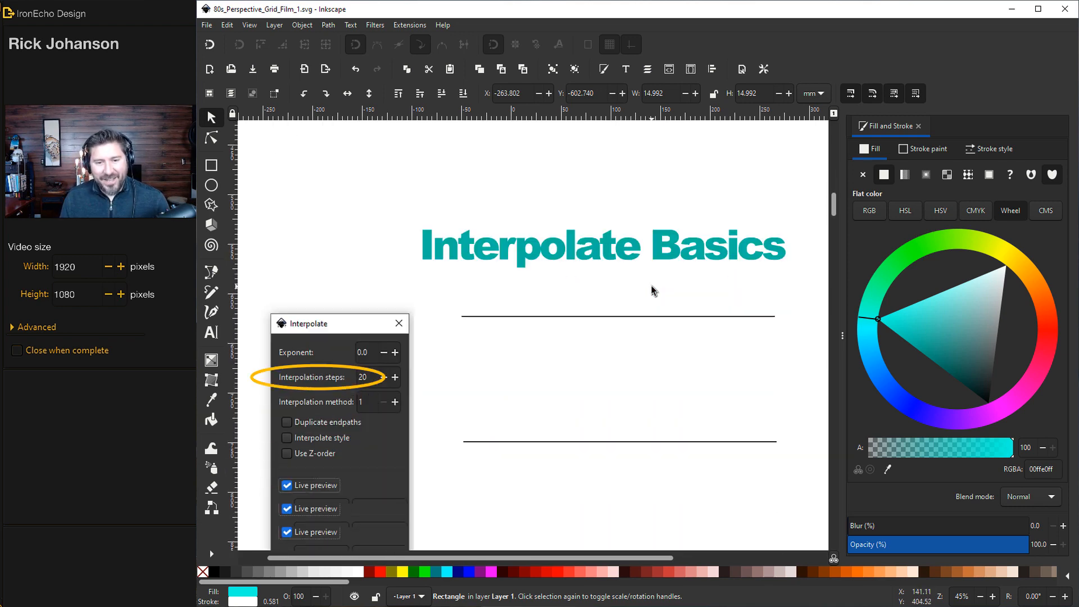
scroll(652, 285, down, 3)
Select the top horizontal line and bring up the Interpolate extension, then dismiss its extra dialog
click(365, 198)
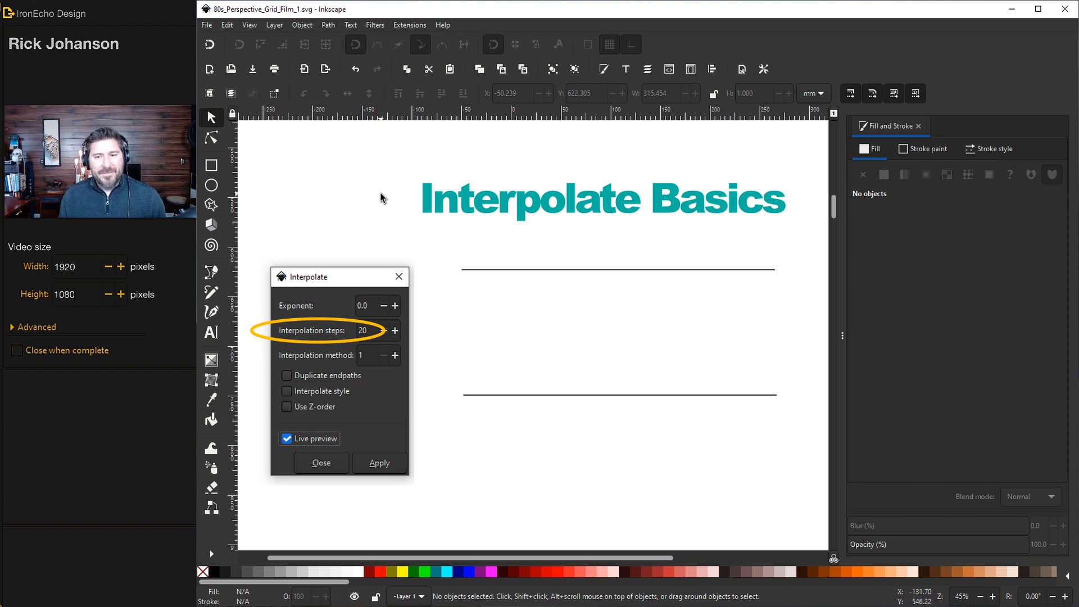
click(641, 271)
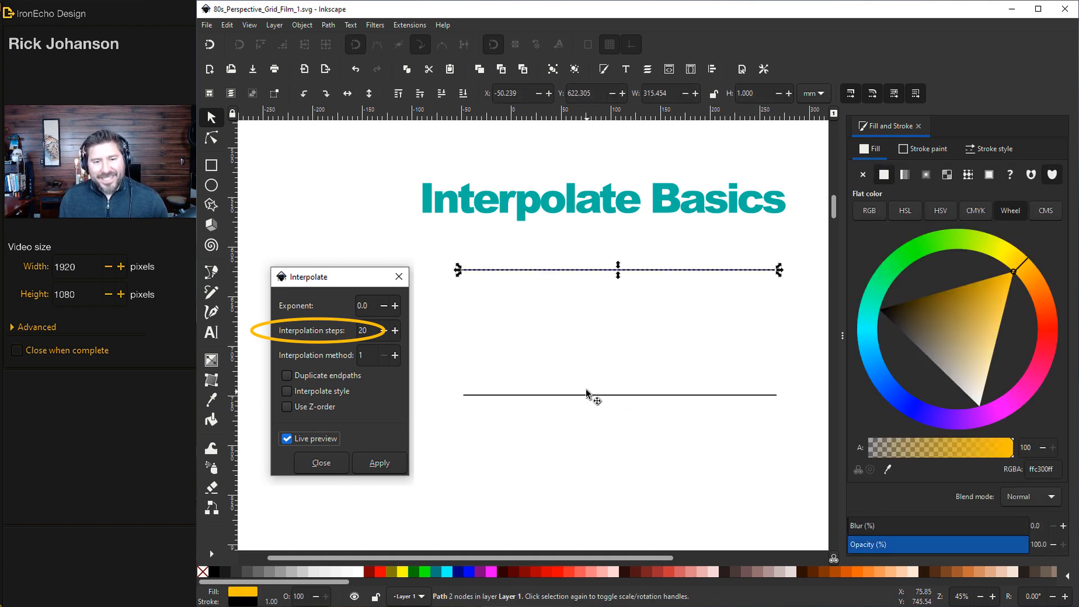
click(401, 26)
mouse_move(436, 138)
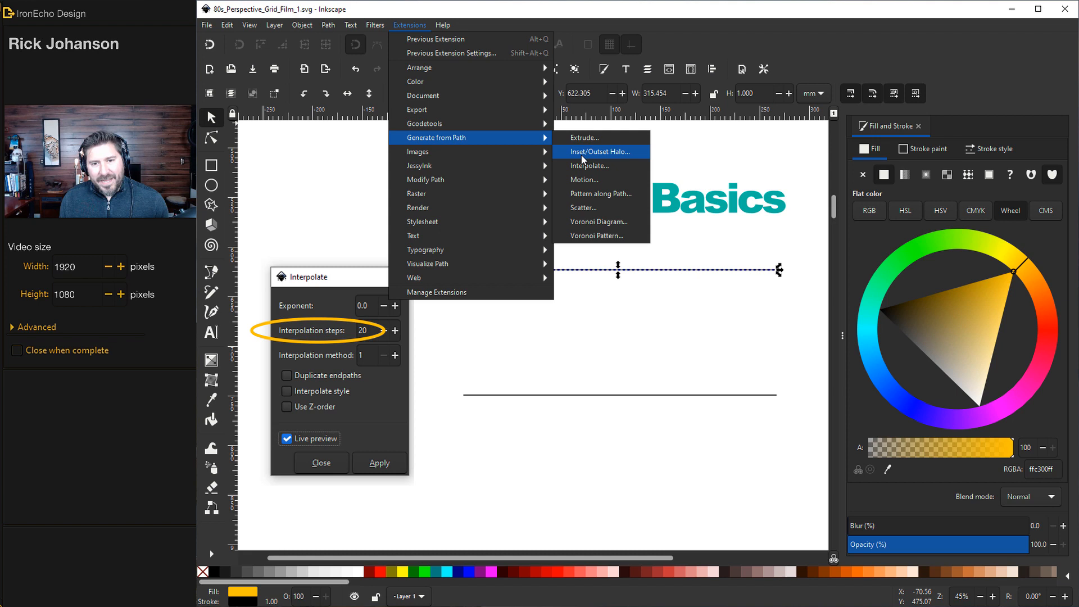
click(588, 165)
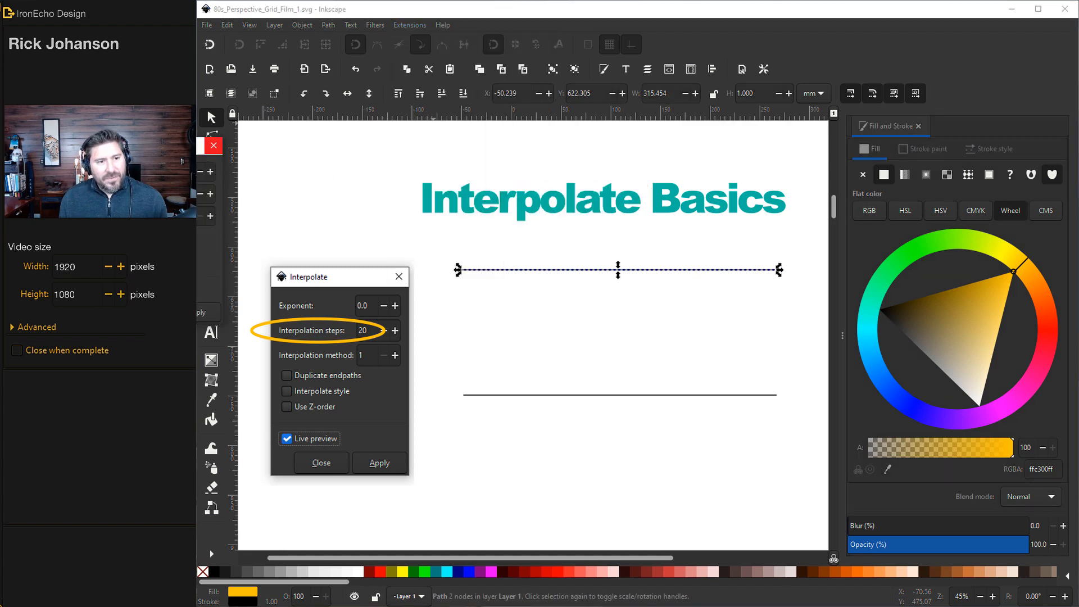
drag(332, 110, 345, 85)
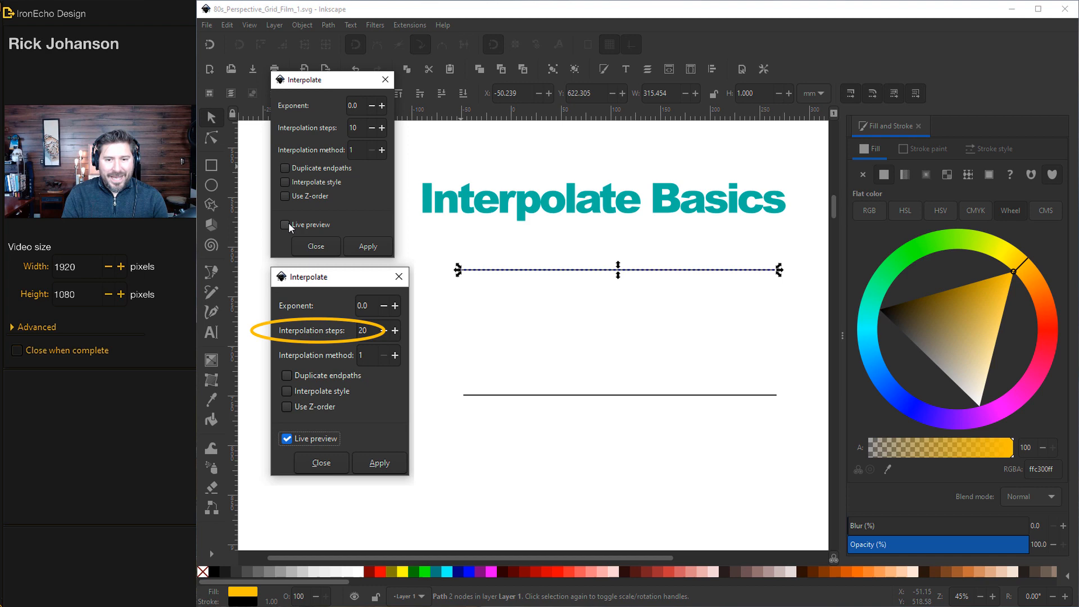
click(316, 246)
Select the top line and add the lower line so both are selected together
click(540, 282)
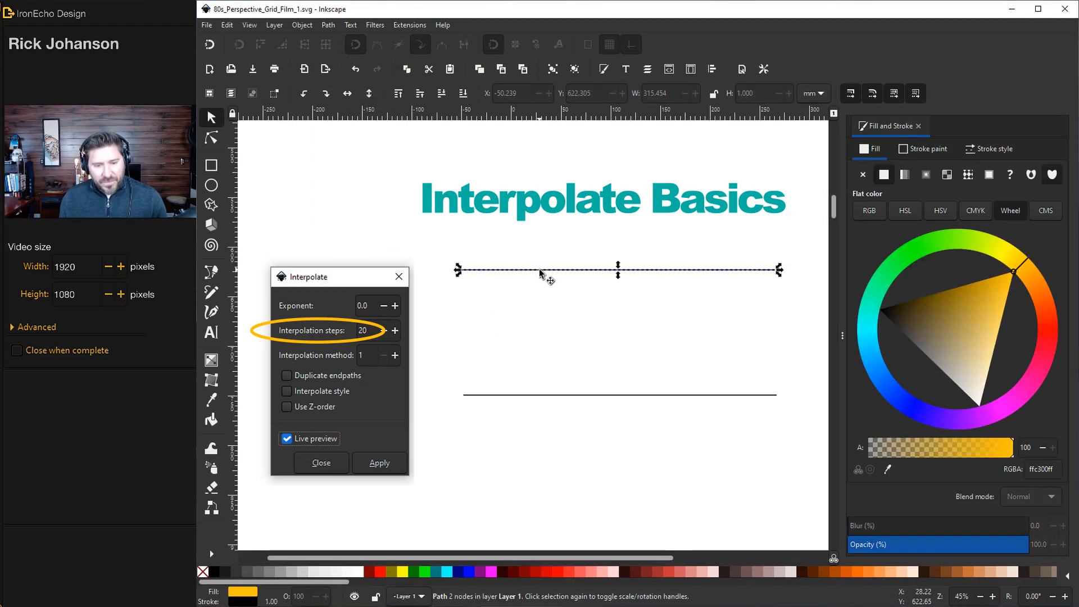
shift+click(581, 396)
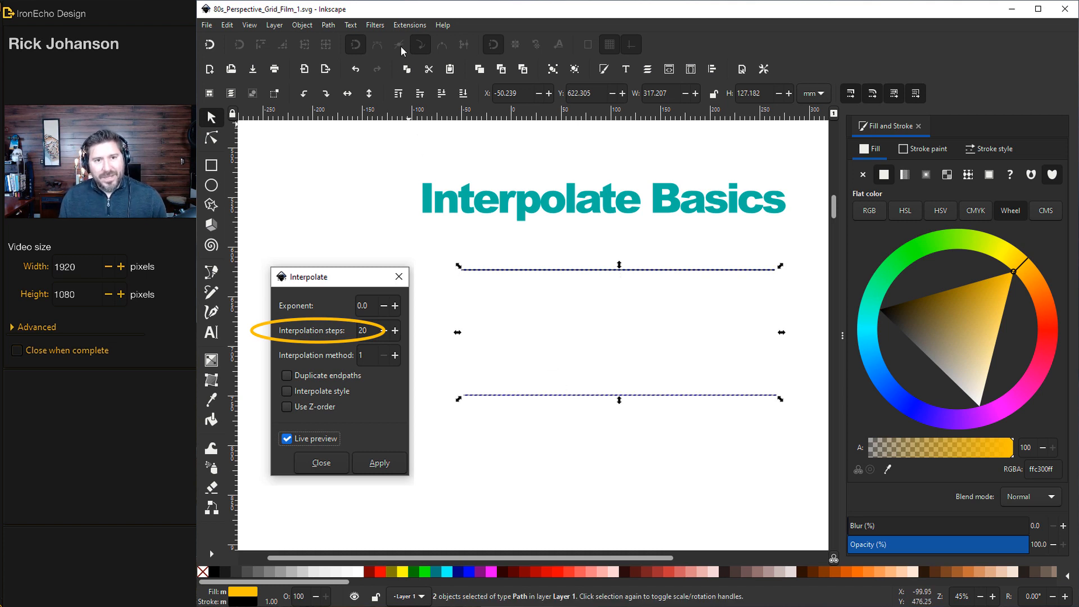
Interpolate 20 evenly spaced lines between the two selected lines with live preview, then apply
click(409, 25)
mouse_move(436, 138)
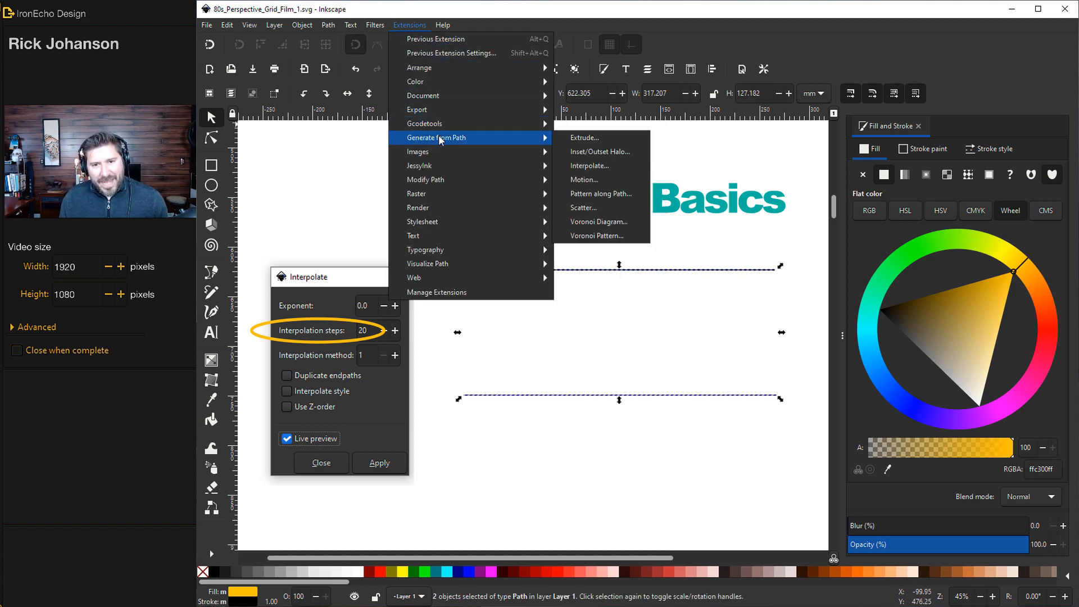
click(588, 166)
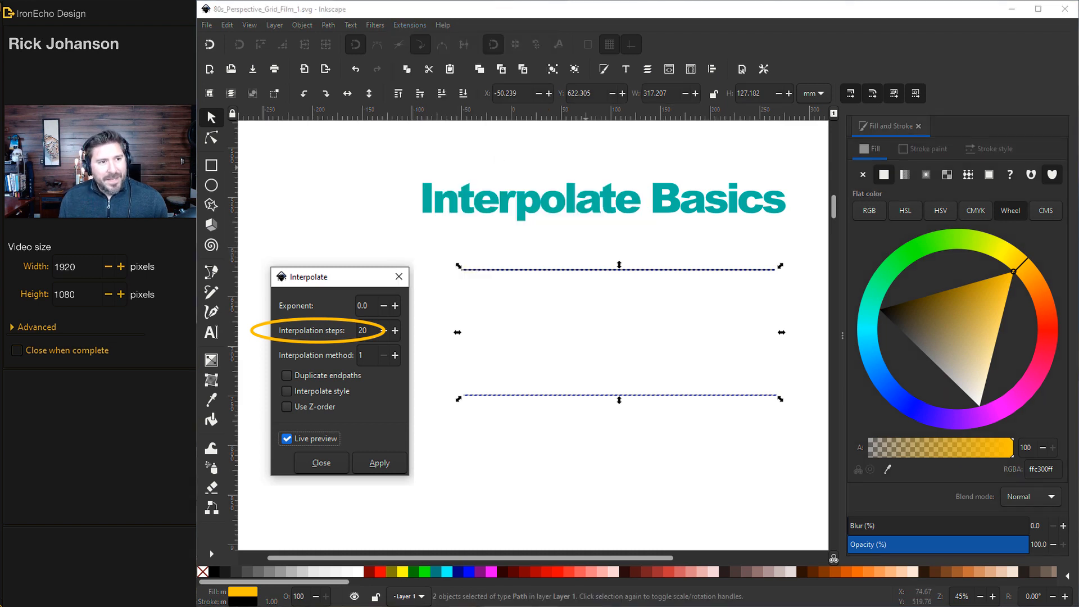
drag(321, 102, 346, 85)
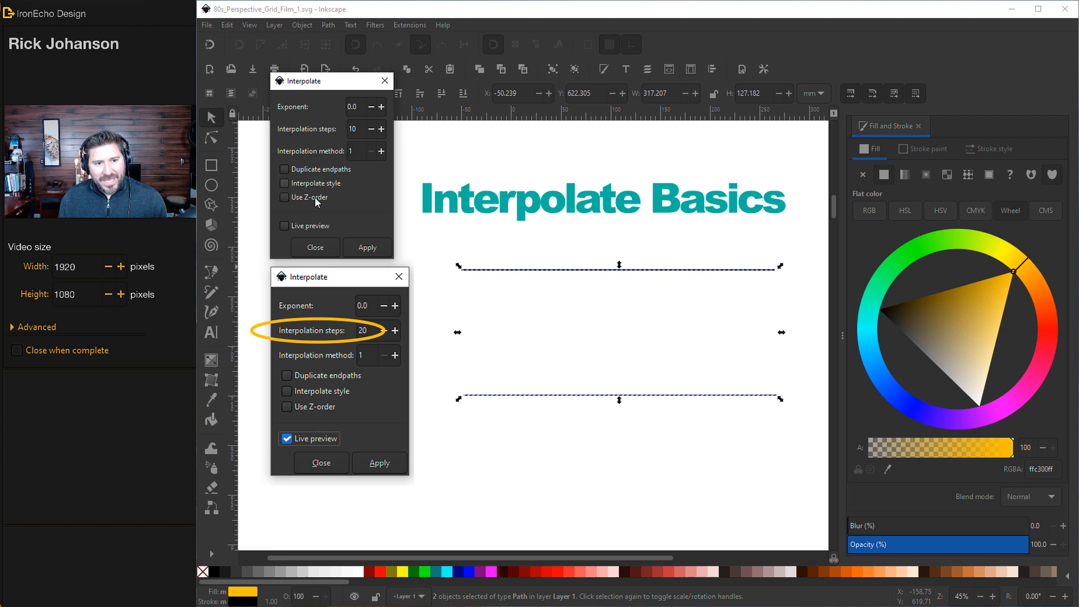
click(284, 226)
text(2)
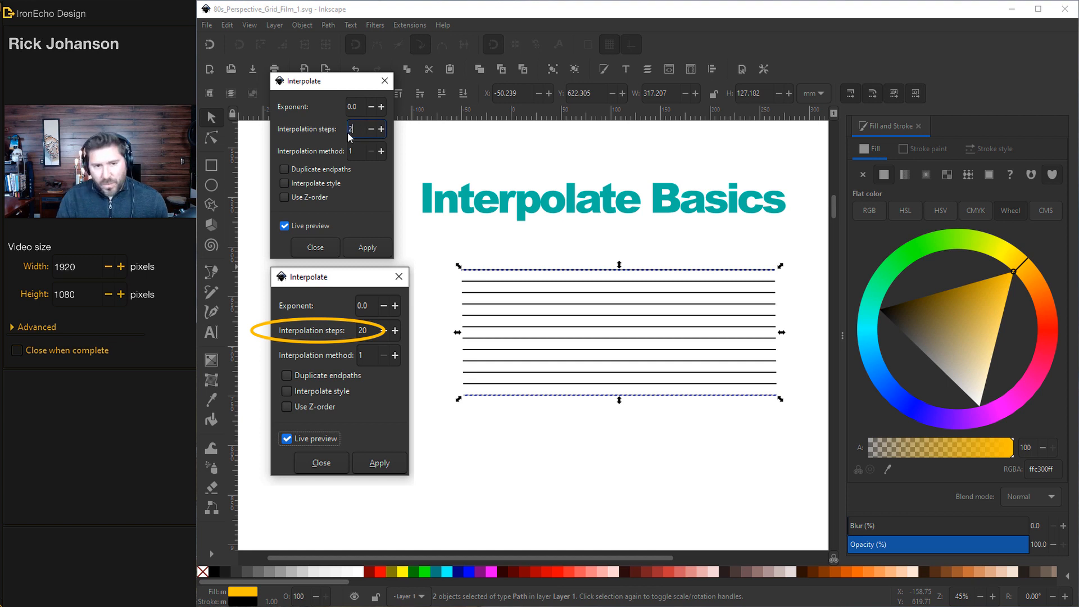
text(0)
click(285, 226)
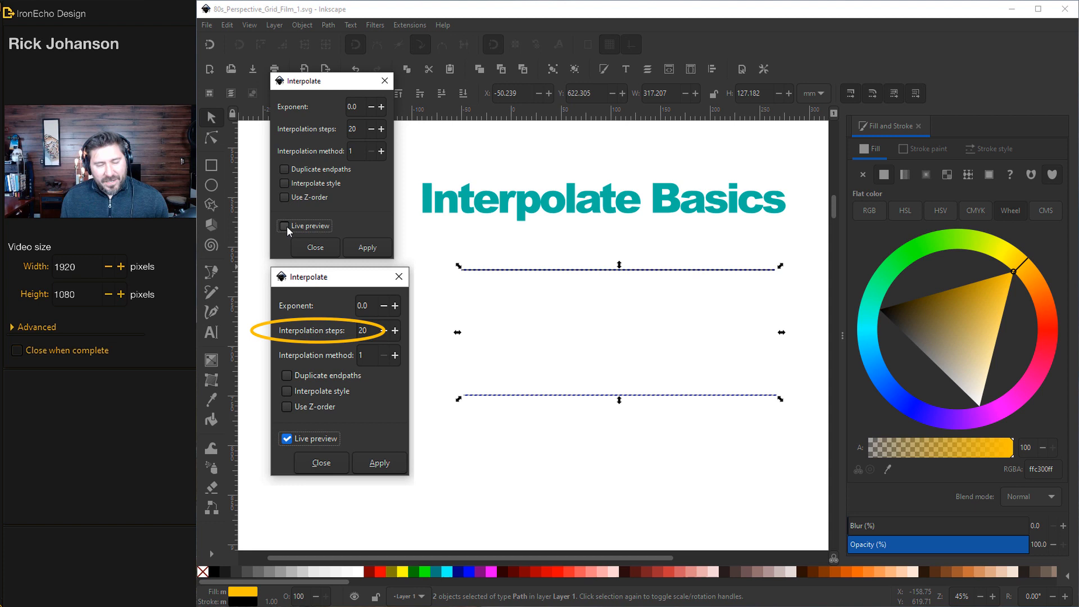
click(286, 226)
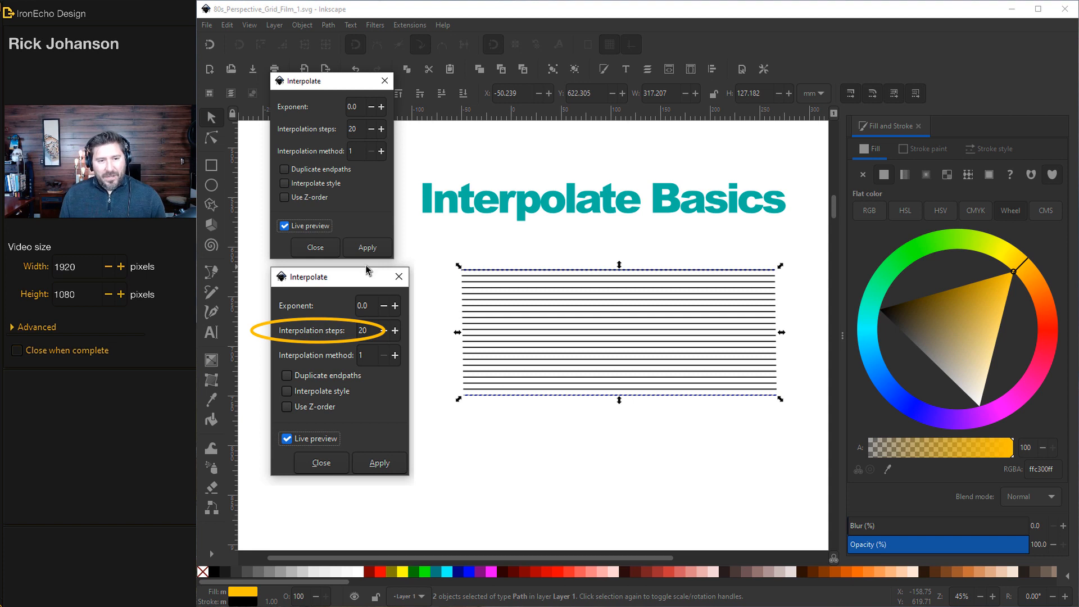
click(366, 247)
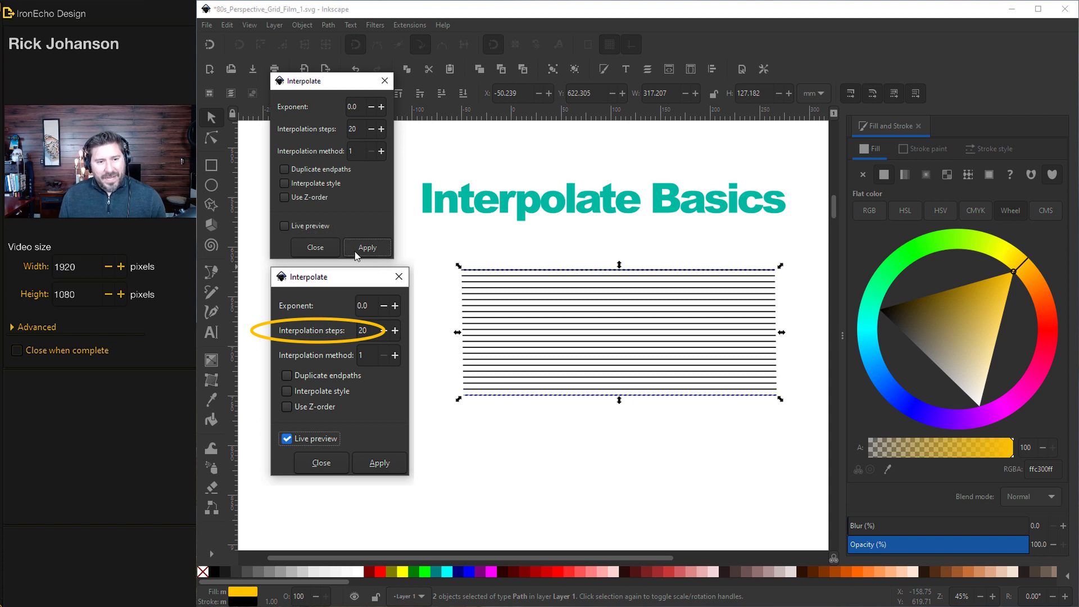
click(582, 432)
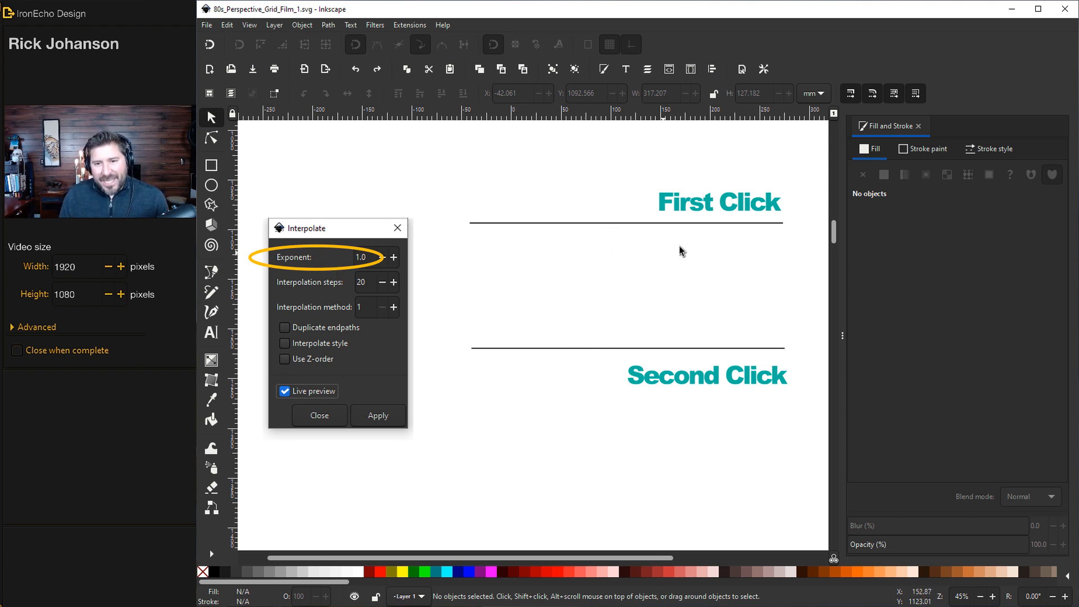
Select the First Click and Second Click lines and preview the interpolation between them
click(582, 227)
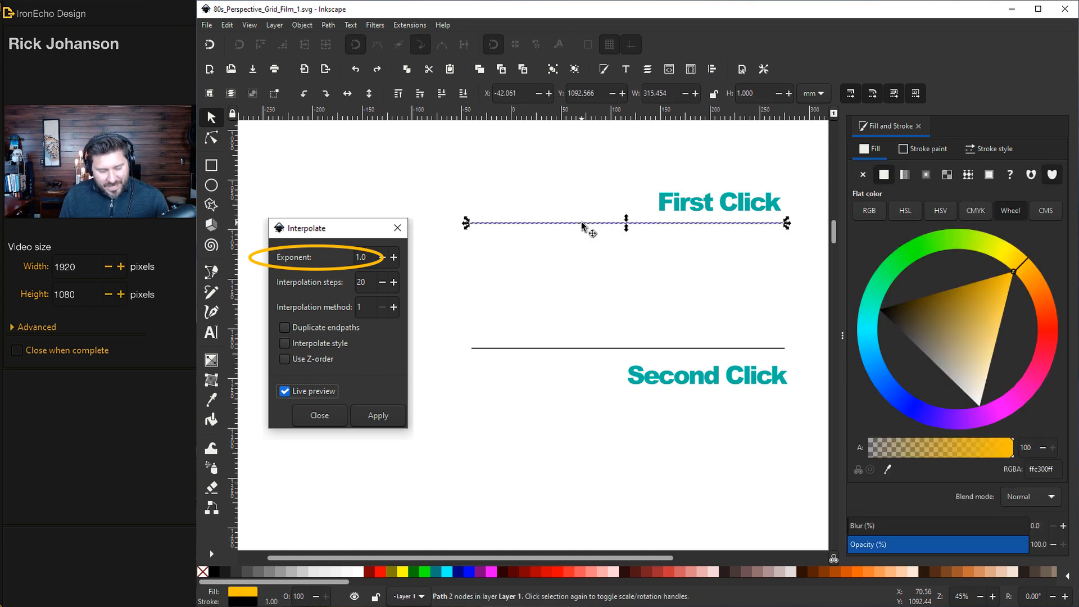
shift+click(549, 353)
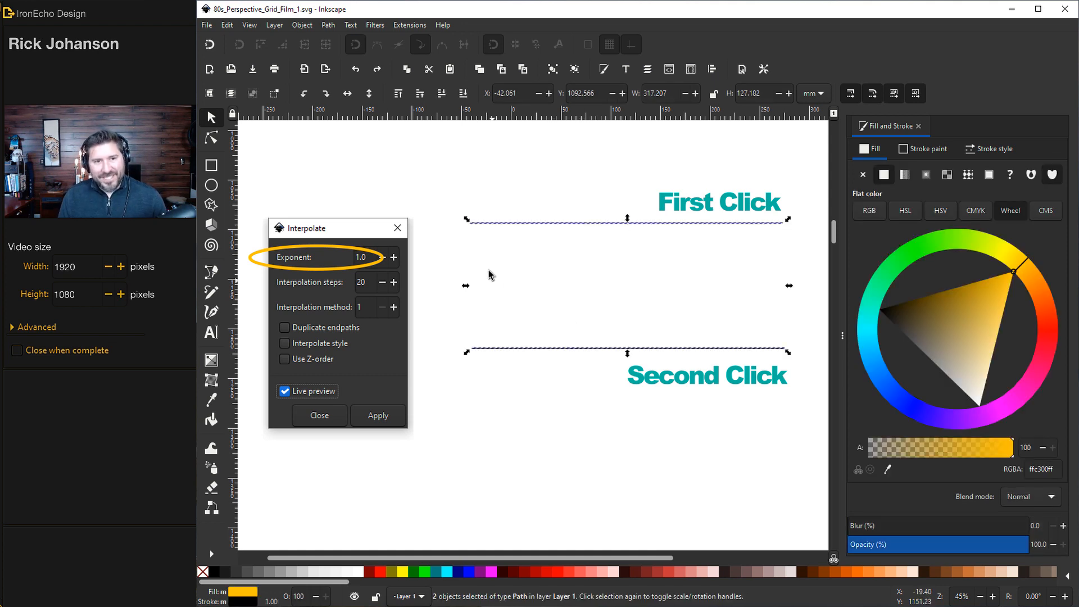
click(410, 25)
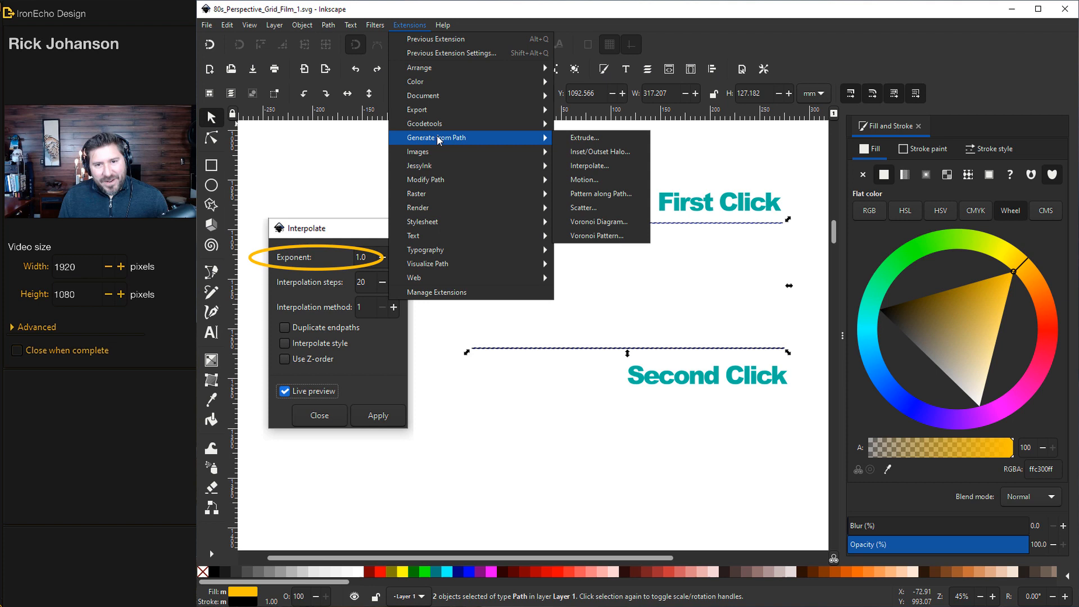
click(582, 171)
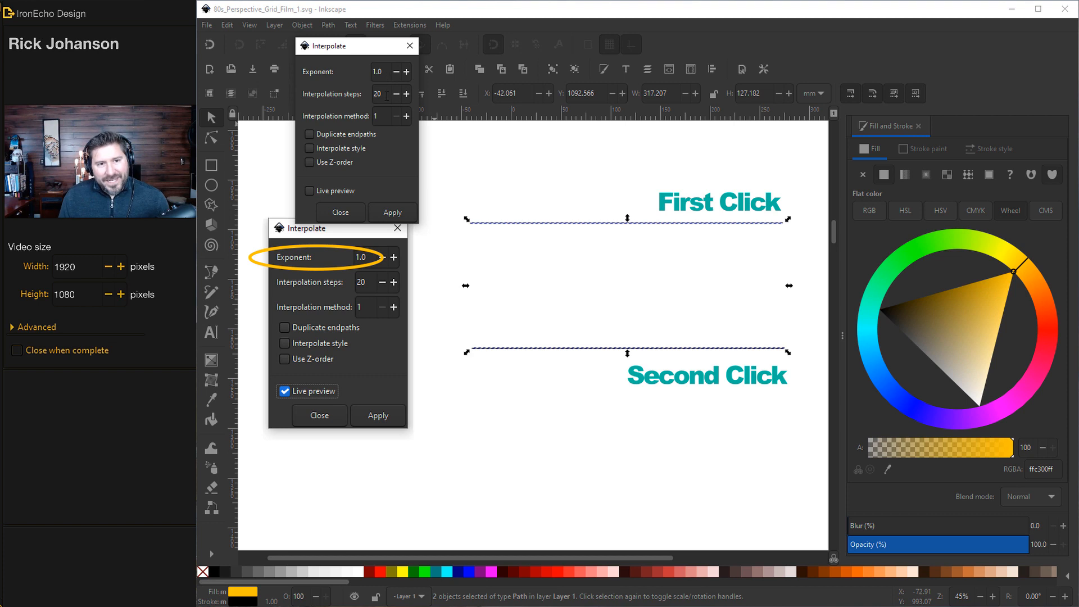
click(310, 191)
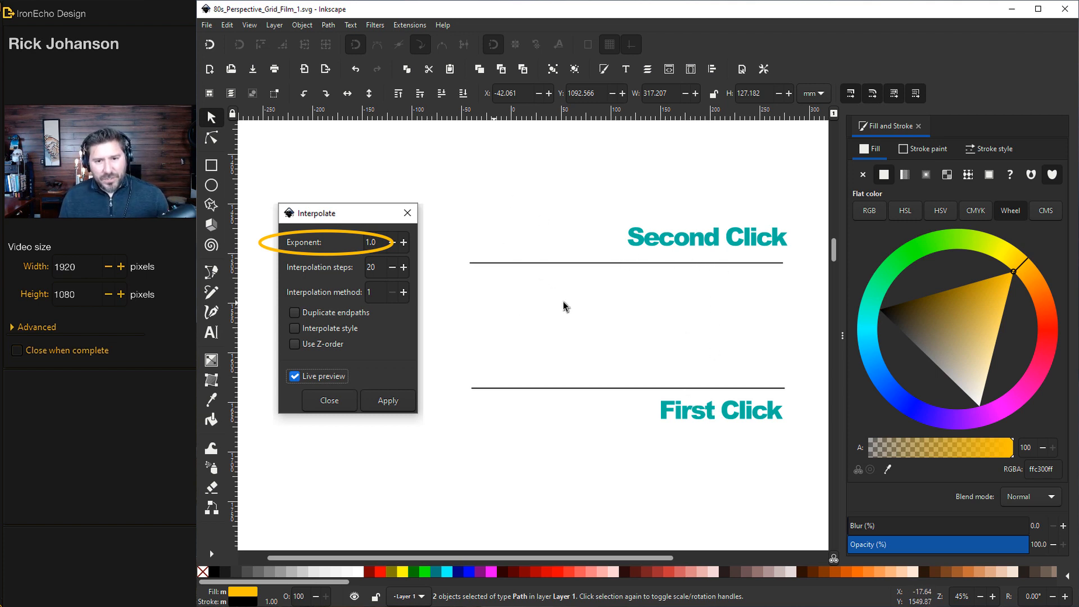
Select the two red curves, apply Interpolate to create the fan of in-between curves, and close the settings
click(553, 388)
shift+click(577, 265)
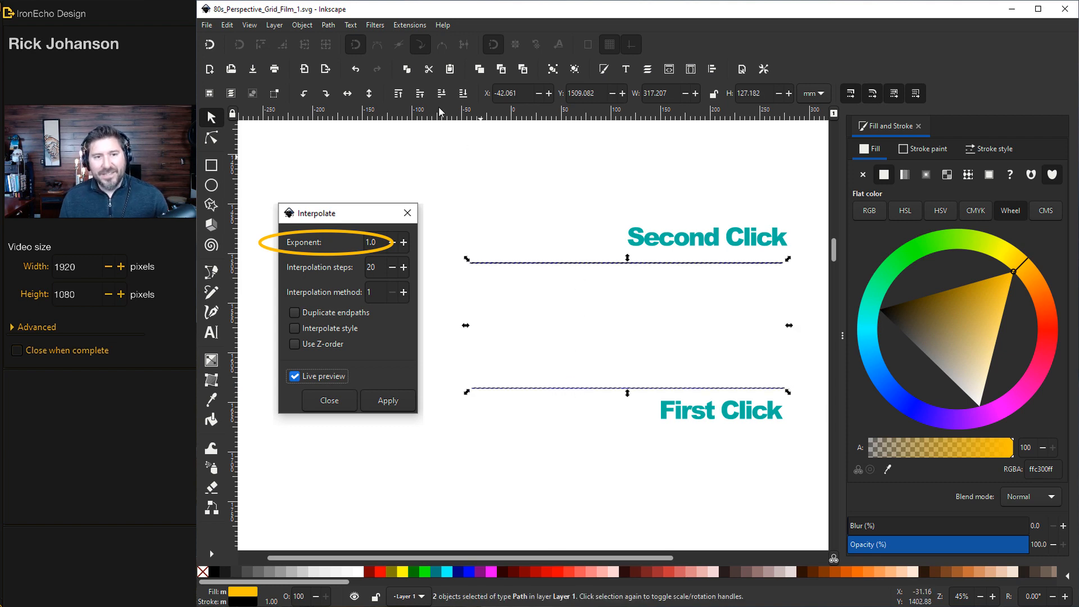
click(404, 28)
mouse_move(437, 137)
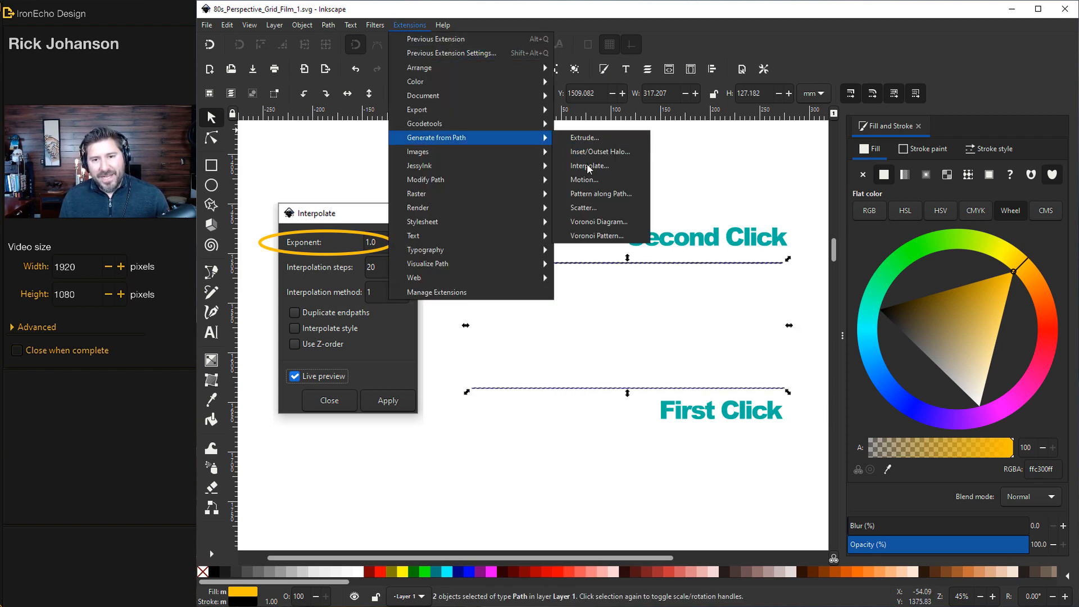
click(601, 167)
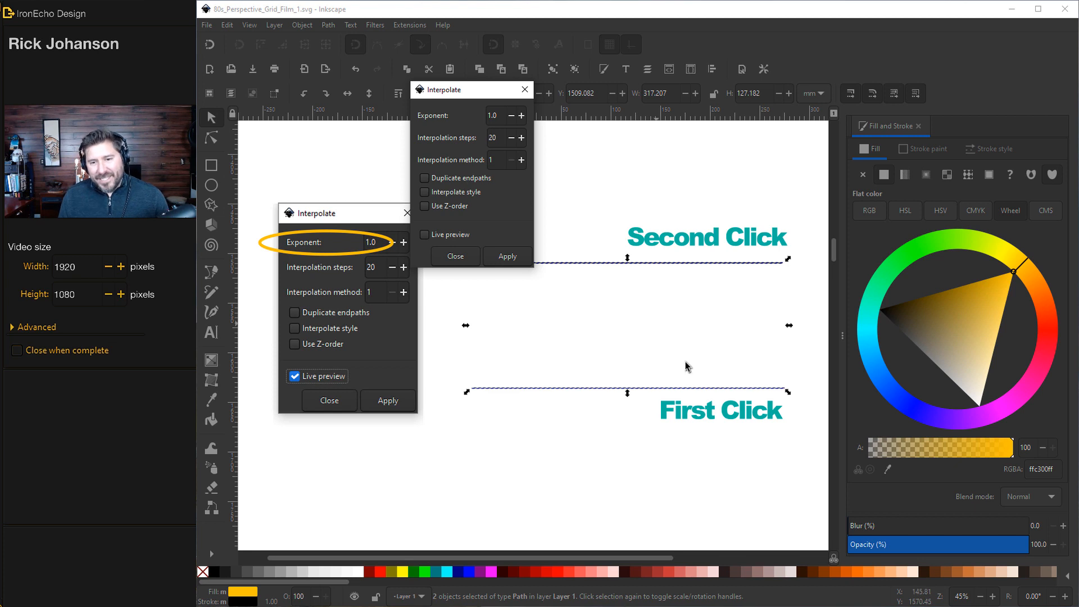
click(494, 257)
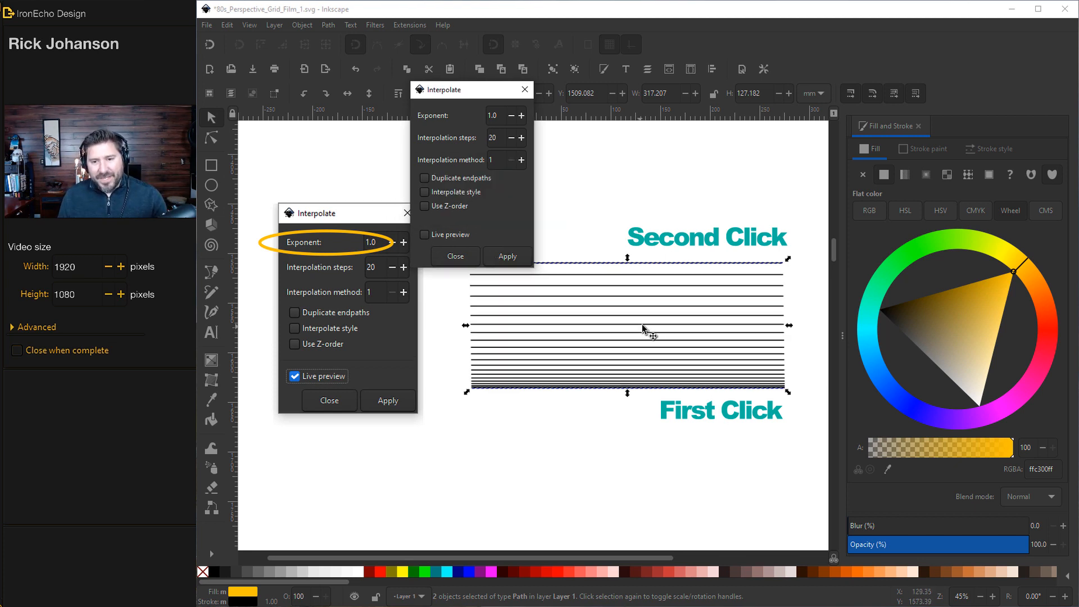
scroll(646, 322, down, 3)
scroll(647, 322, down, 3)
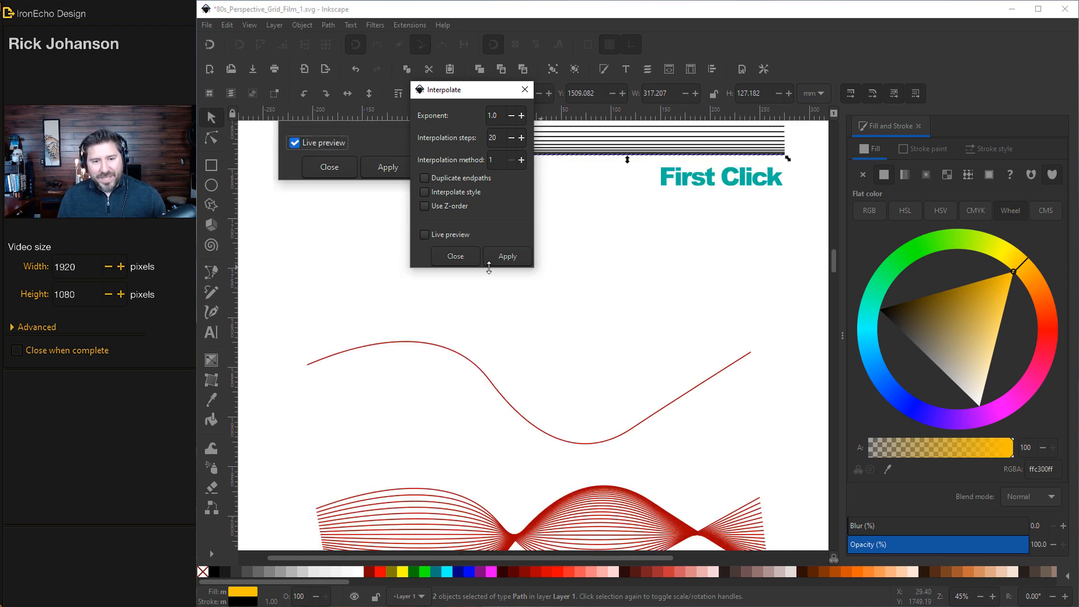
click(469, 260)
scroll(549, 295, down, 3)
Draw a new red wavy curve with the Pen tool and flip a duplicate vertically to mirror it
click(553, 279)
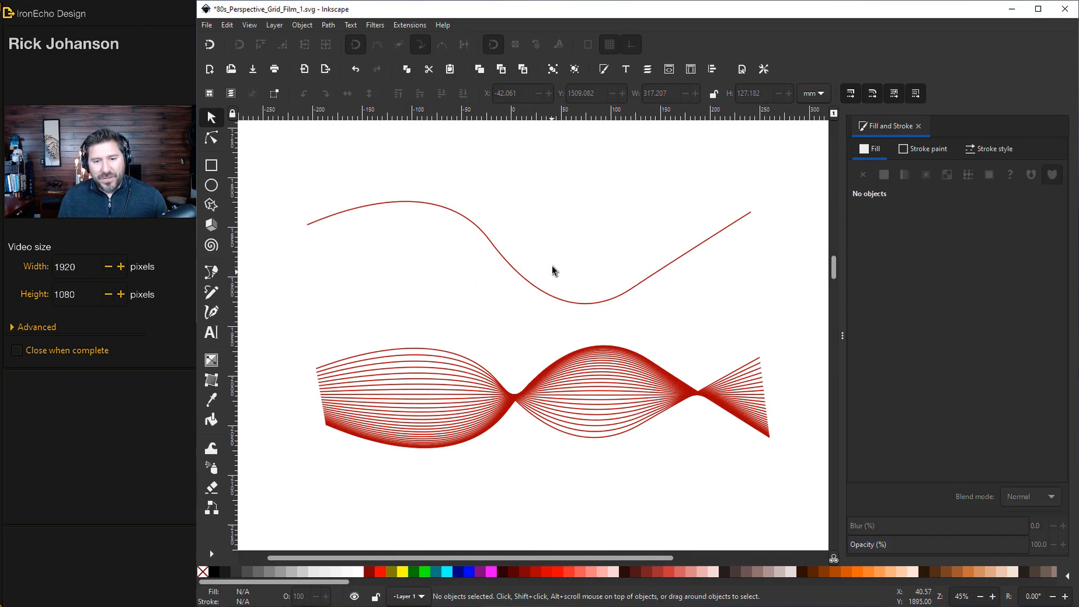
scroll(582, 382, down, 3)
key(b)
click(279, 483)
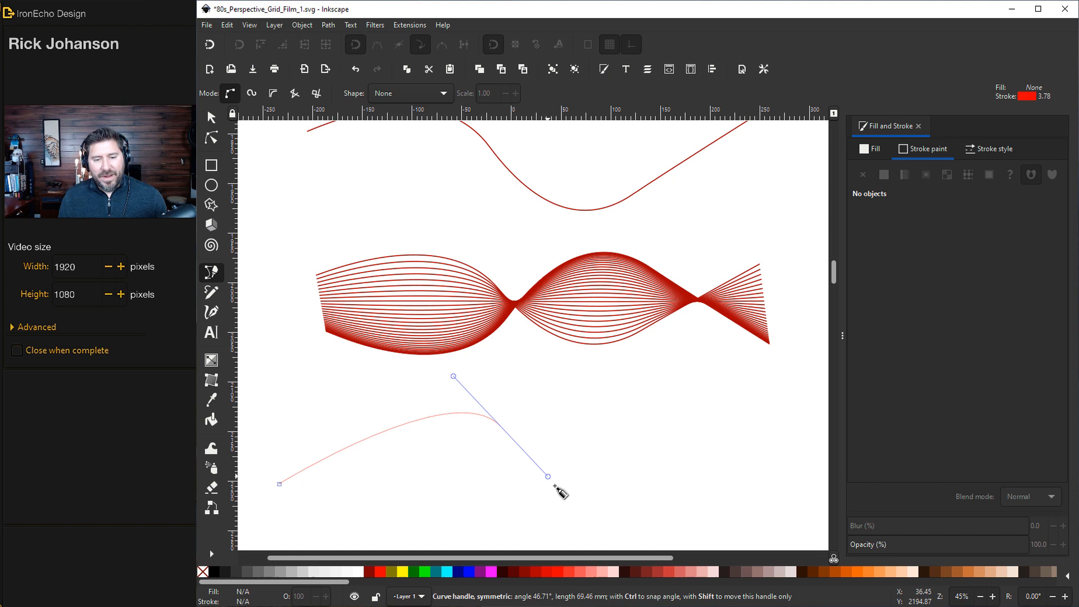
drag(600, 514, 650, 500)
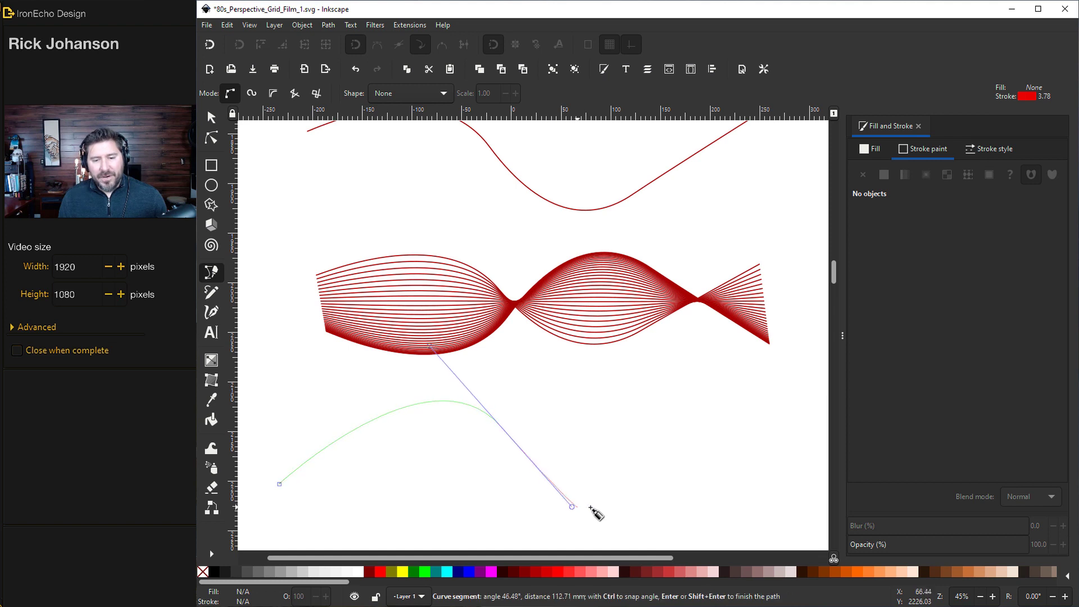
double_click(785, 397)
key(s)
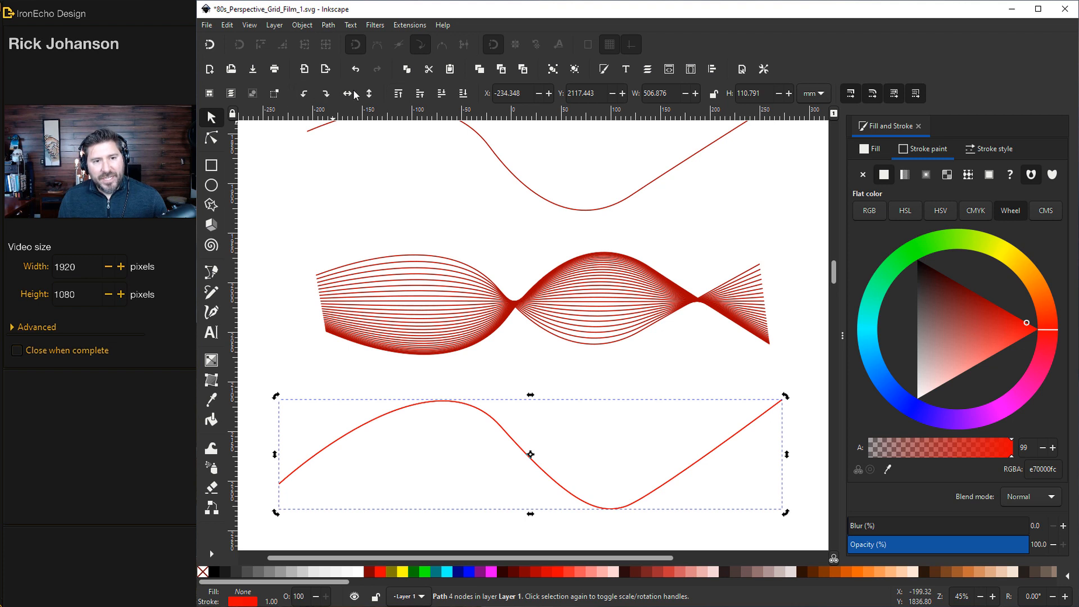
click(369, 95)
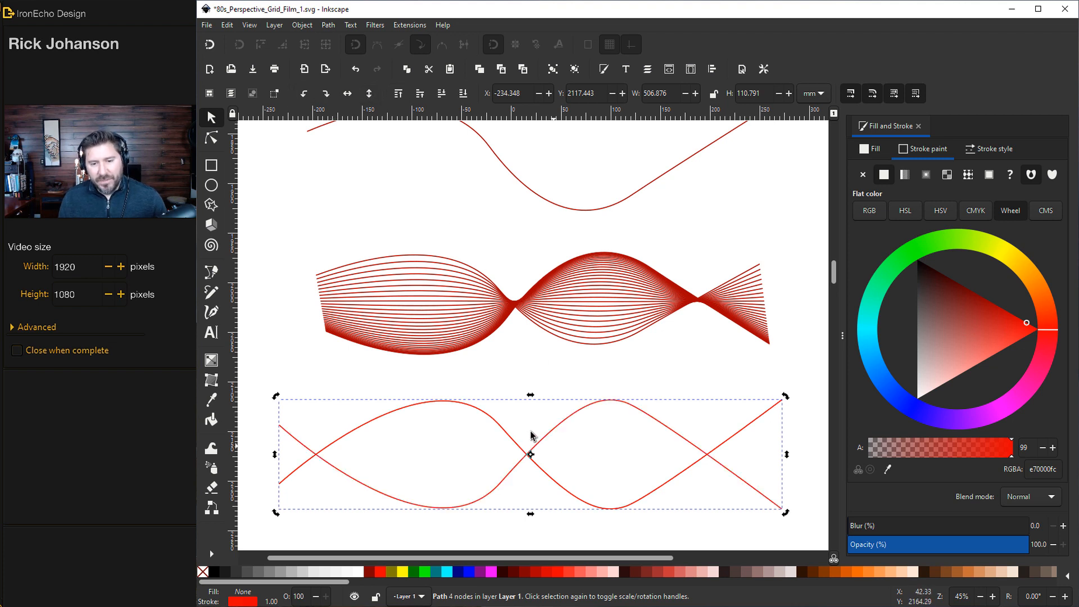
Select both curves and preview a 30-step interpolated blend between them, then close the settings
shift+click(298, 449)
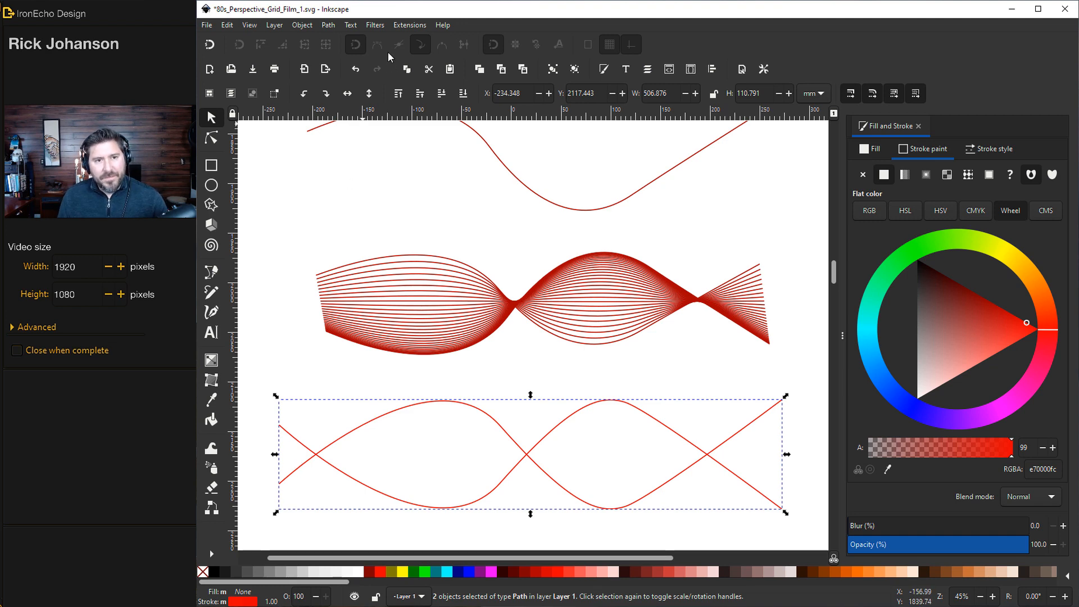
click(410, 25)
mouse_move(468, 138)
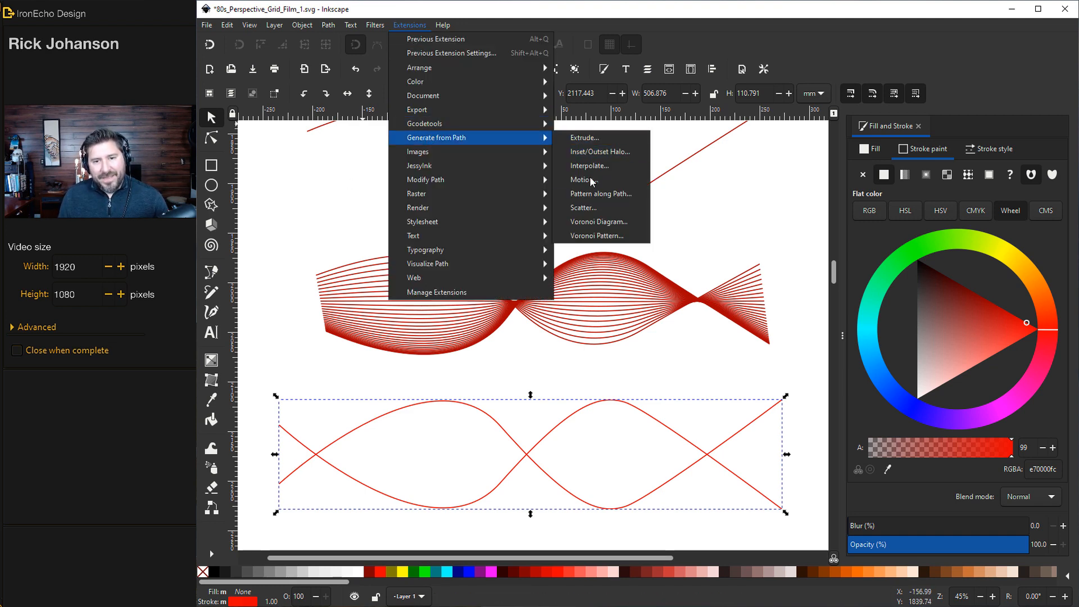
click(589, 166)
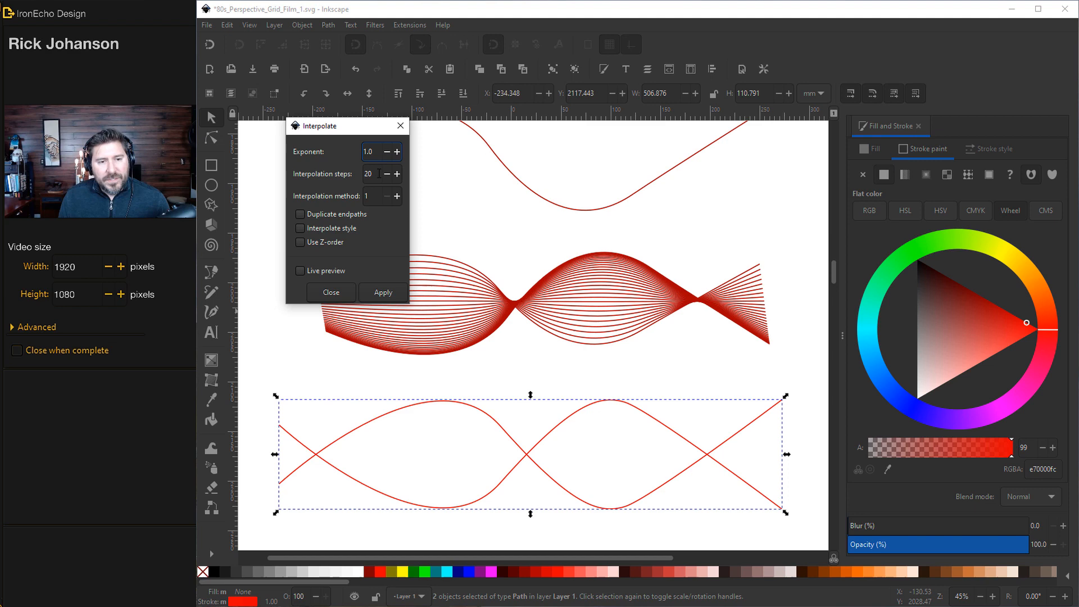
click(300, 270)
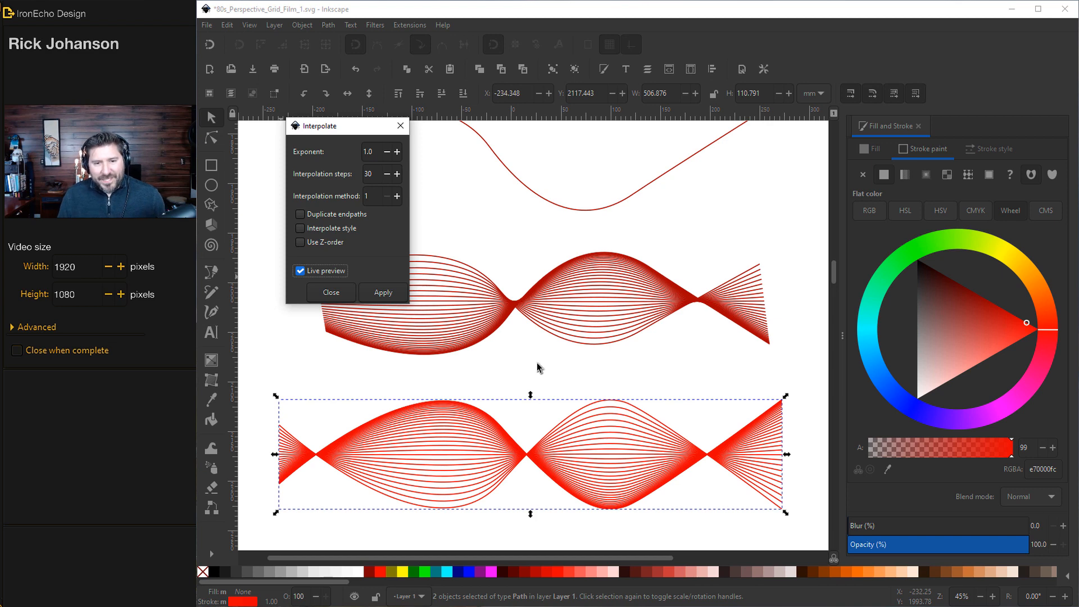
click(330, 293)
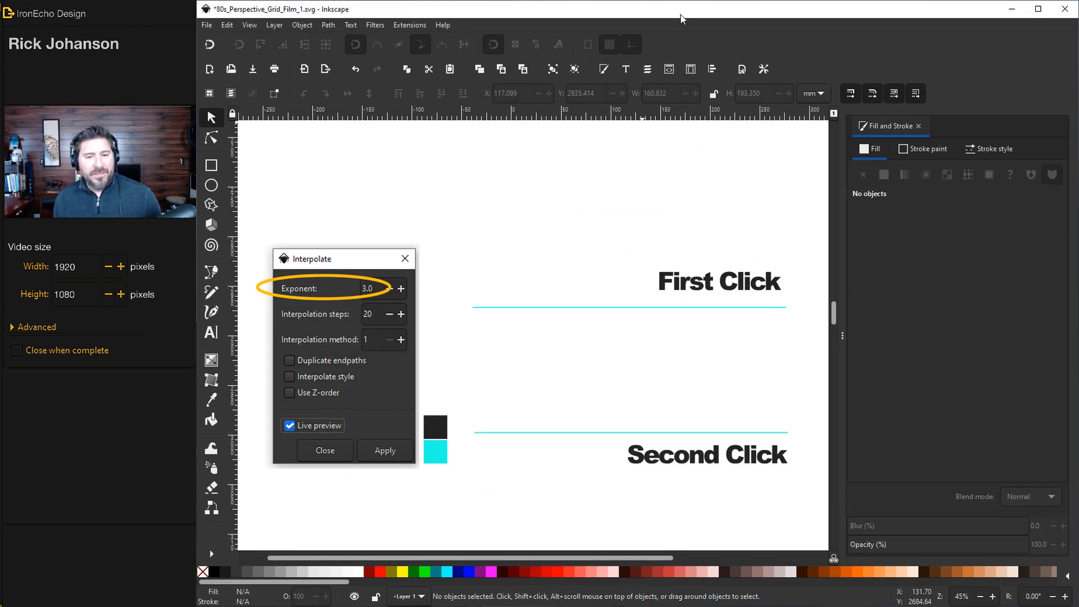
Interpolate 20 lines with exponent 3.0 between the two cyan lines so they bunch toward the top, then select them all
click(589, 309)
shift+click(568, 433)
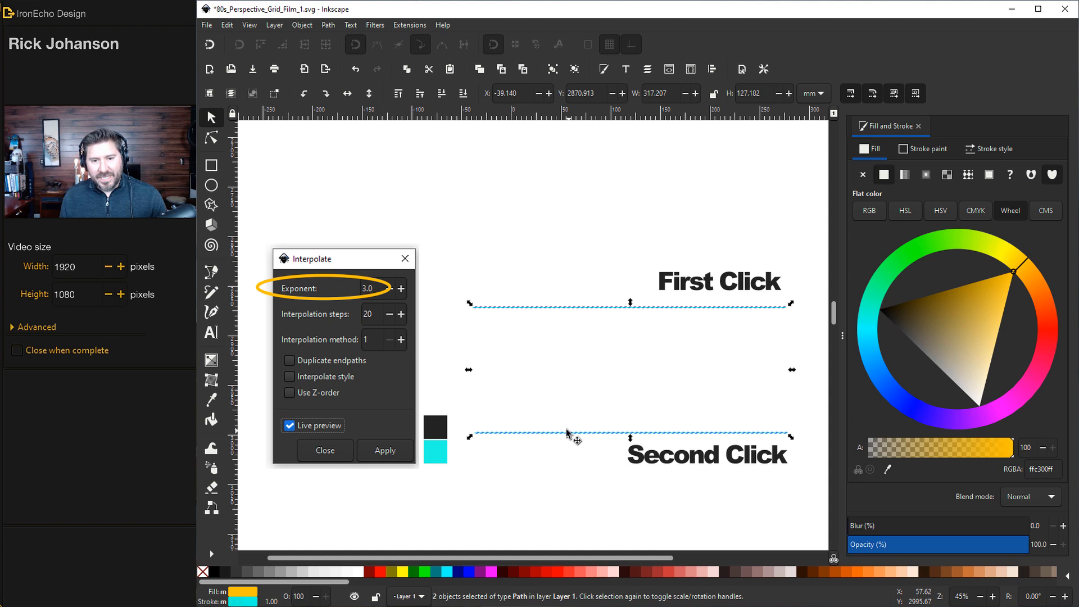
click(410, 24)
mouse_move(436, 138)
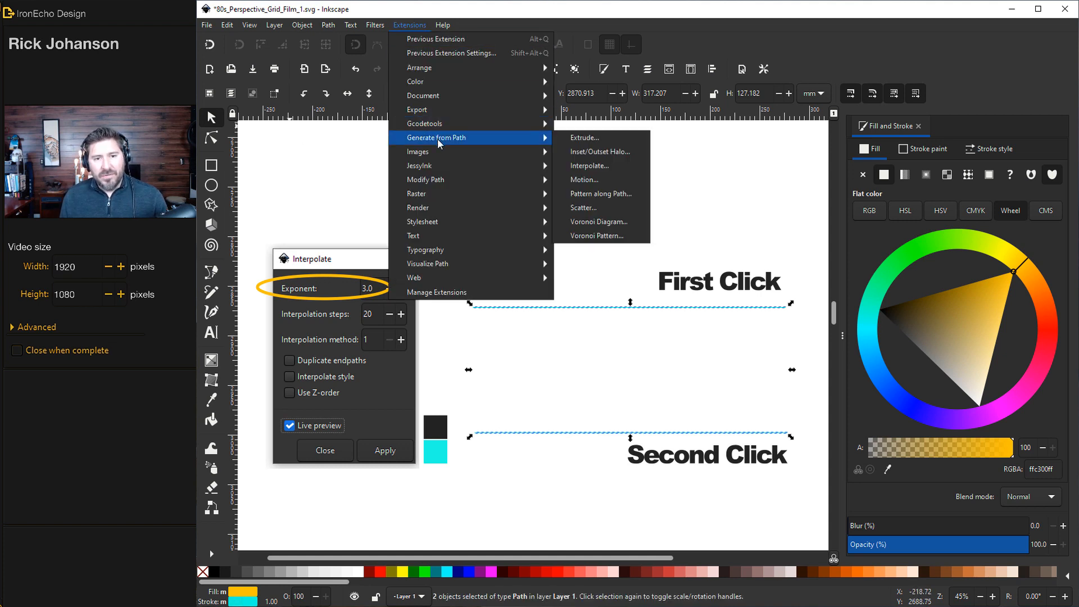
click(582, 138)
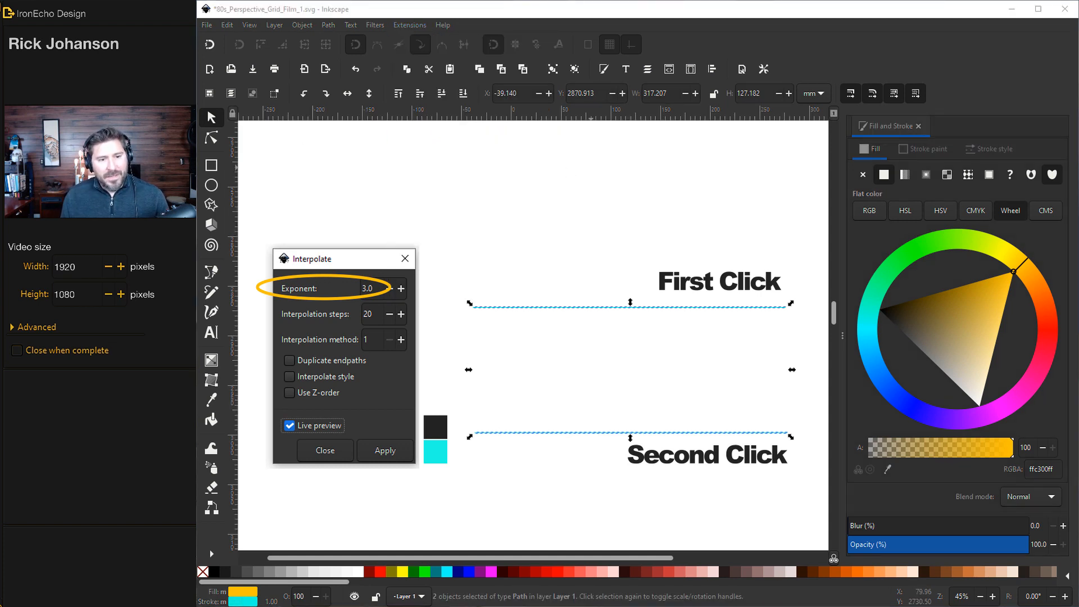
drag(406, 116, 382, 80)
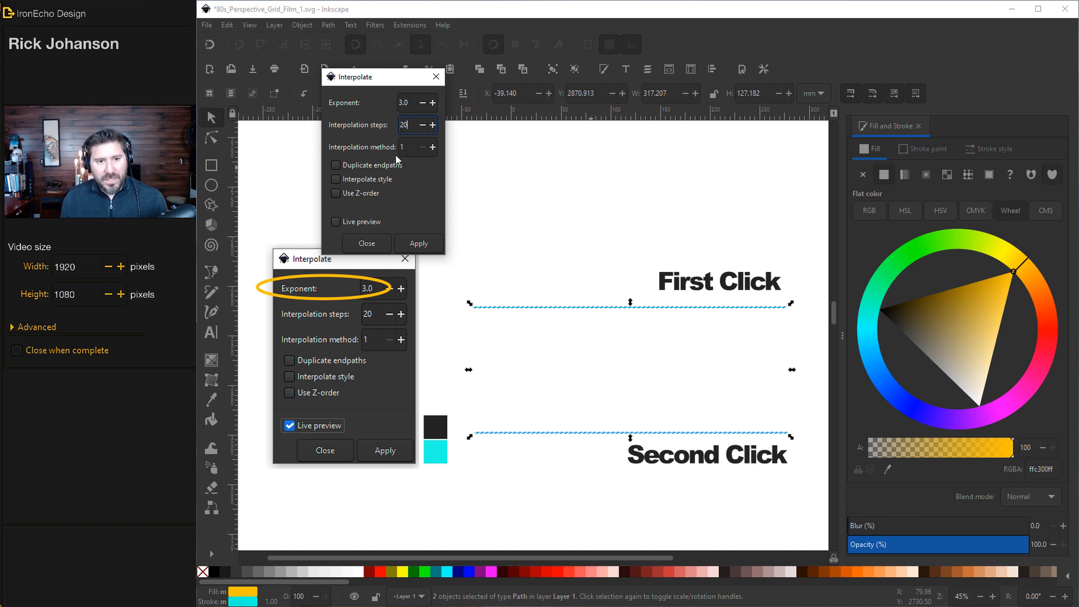
click(418, 243)
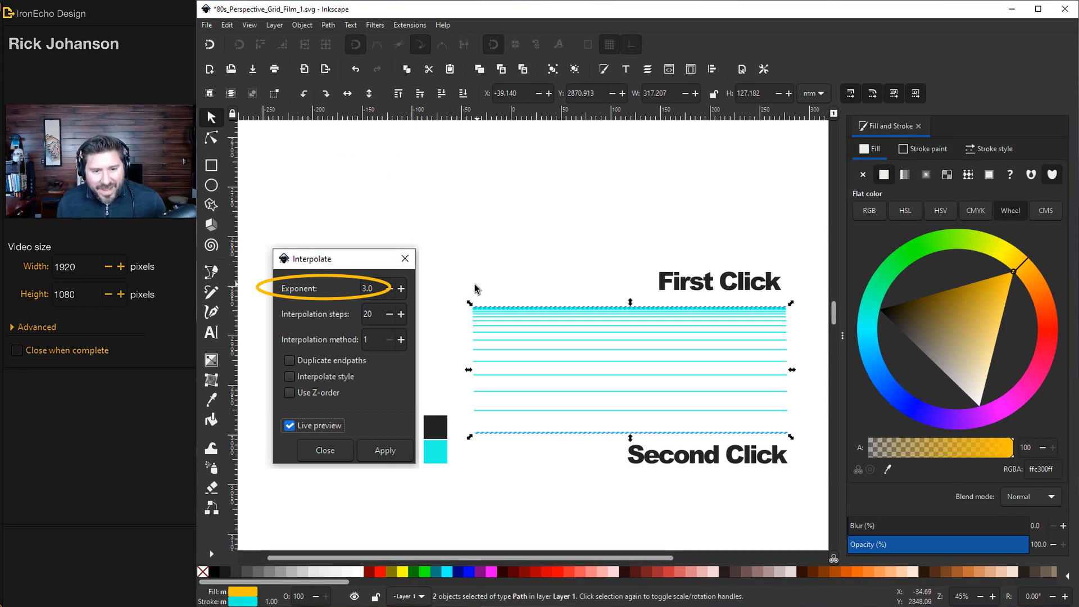
drag(455, 292, 813, 447)
Move the cyan line group down and to the left and stretch it much wider to the right
click(559, 355)
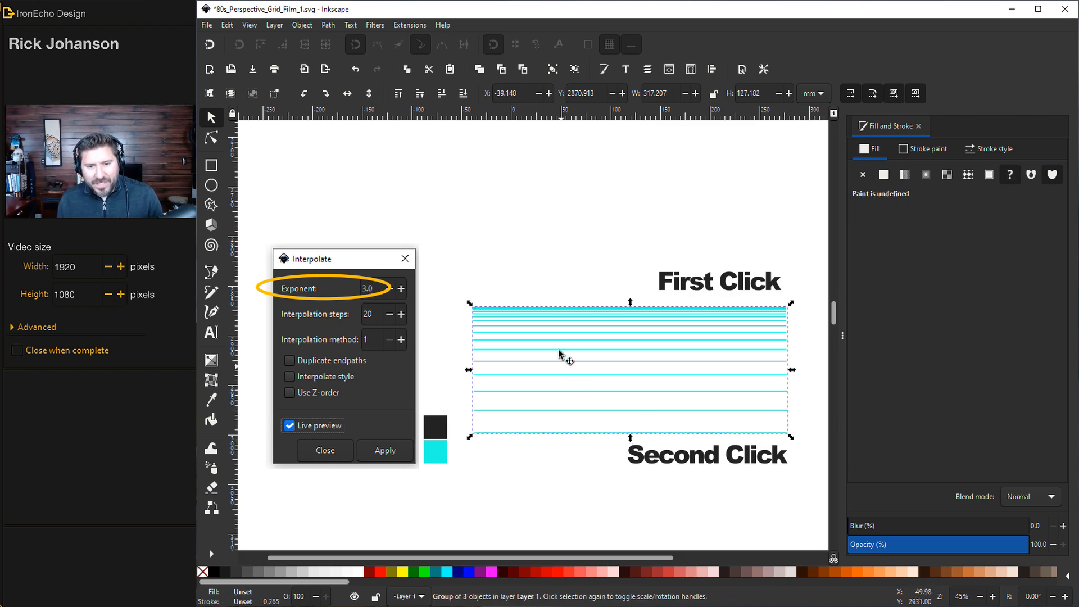
drag(571, 337, 524, 481)
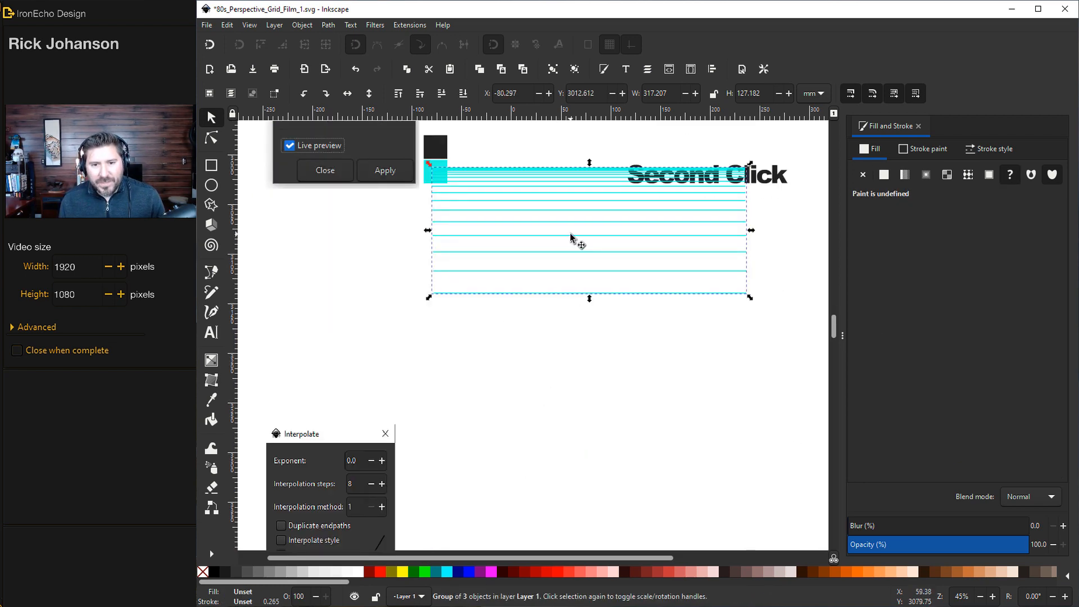
drag(570, 233, 416, 324)
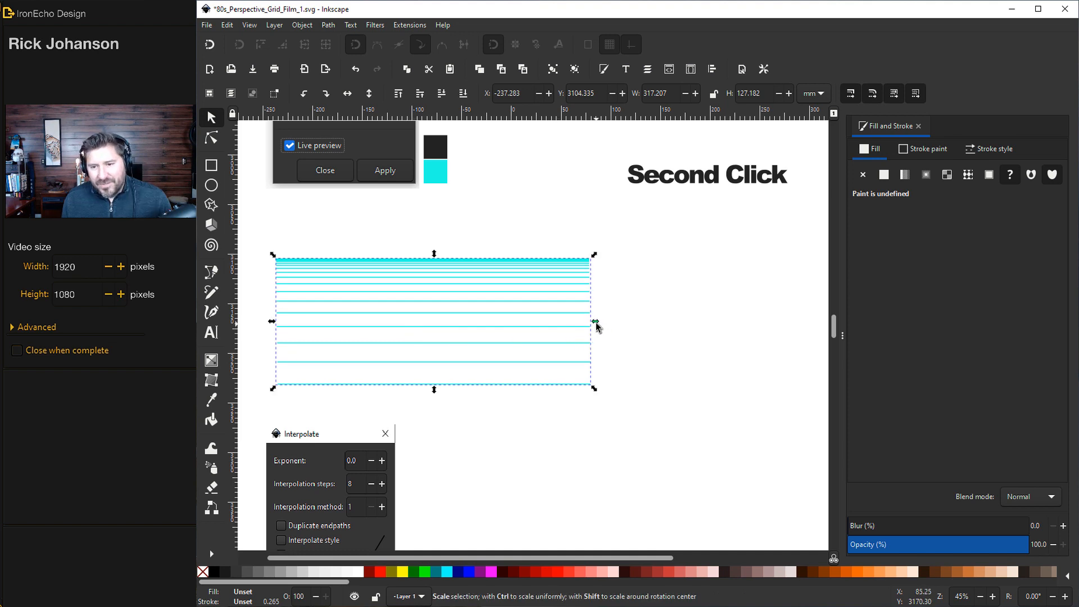
drag(595, 323, 822, 342)
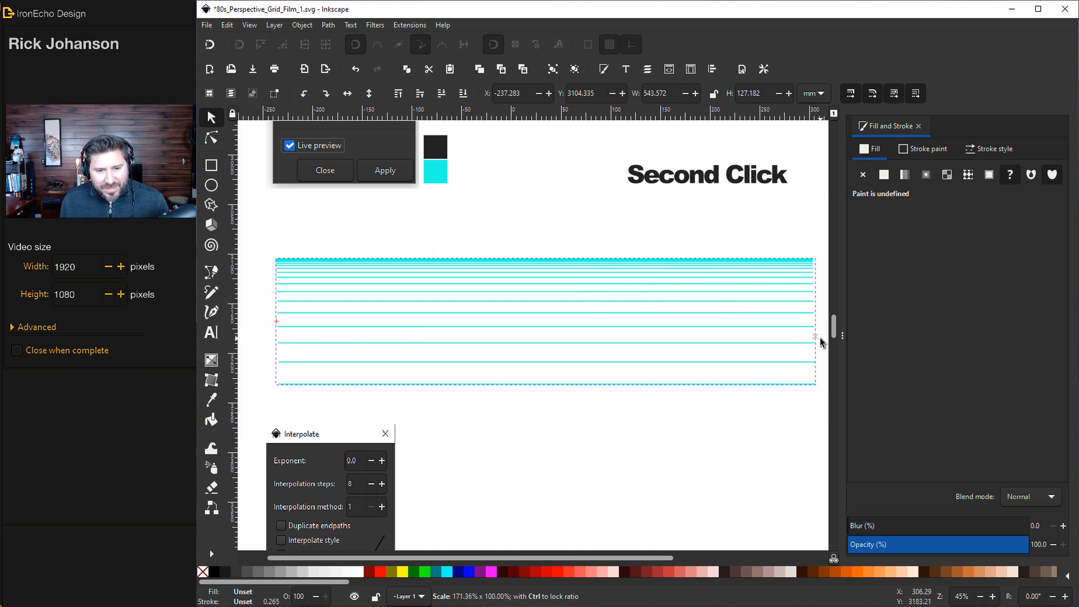
key(n)
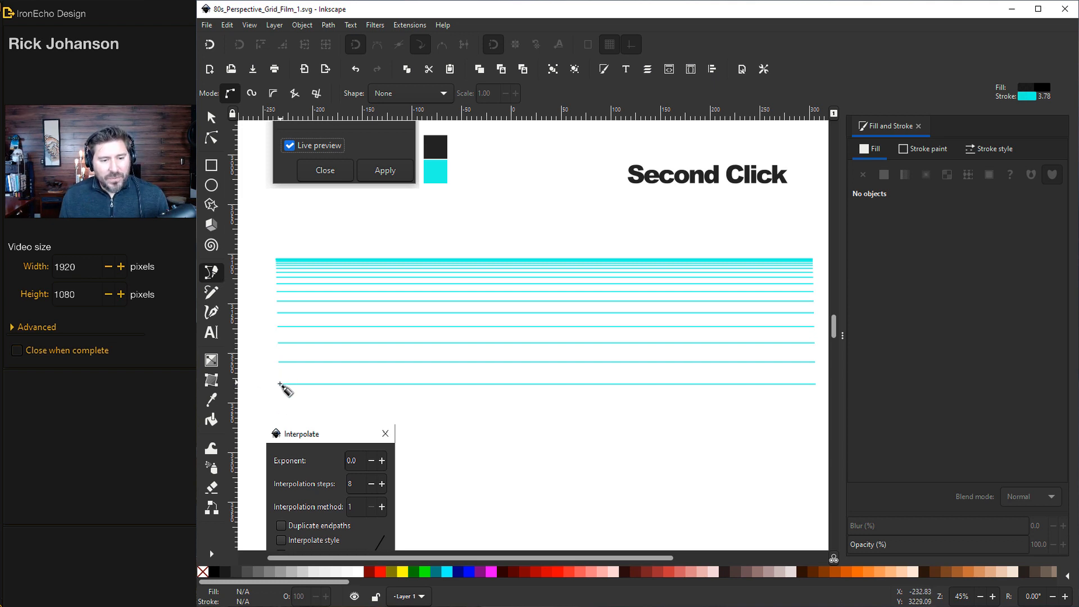
Draw a slanted cyan line at the stripes' left end and flip a duplicate horizontally
click(279, 384)
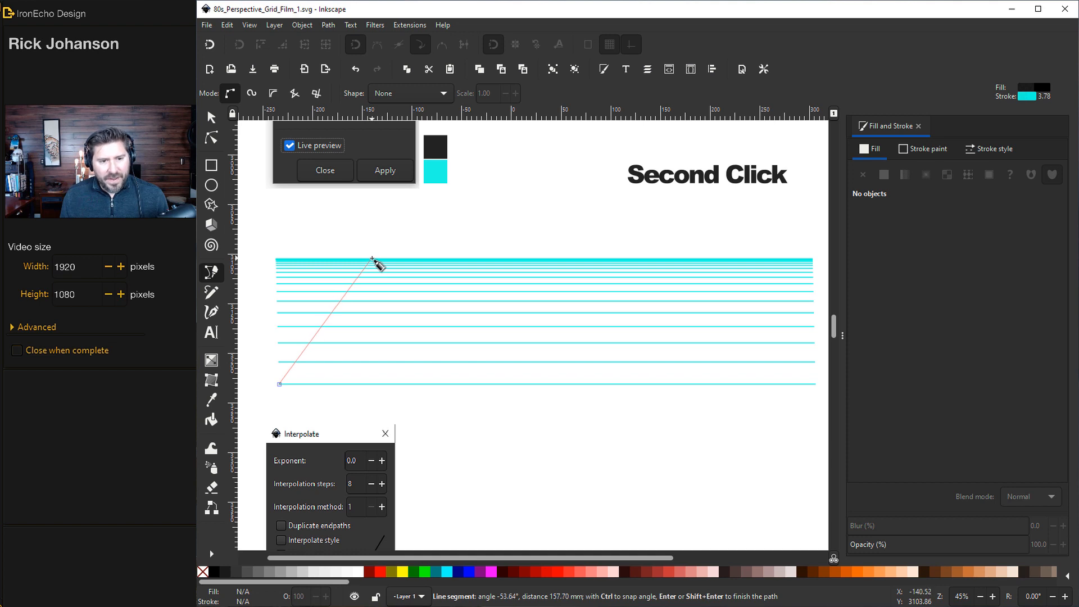
double_click(373, 260)
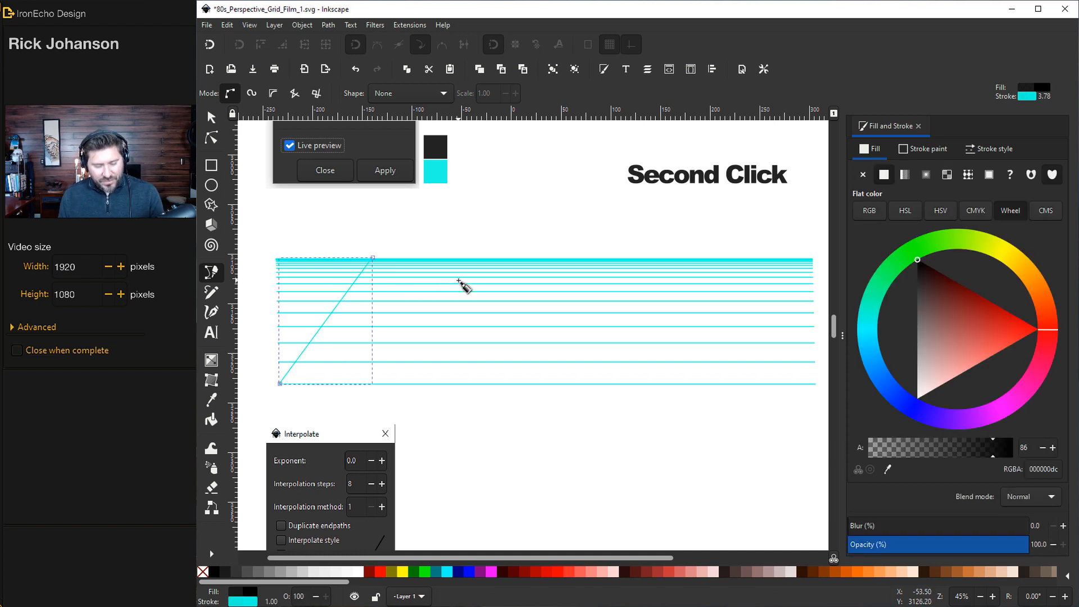
click(212, 117)
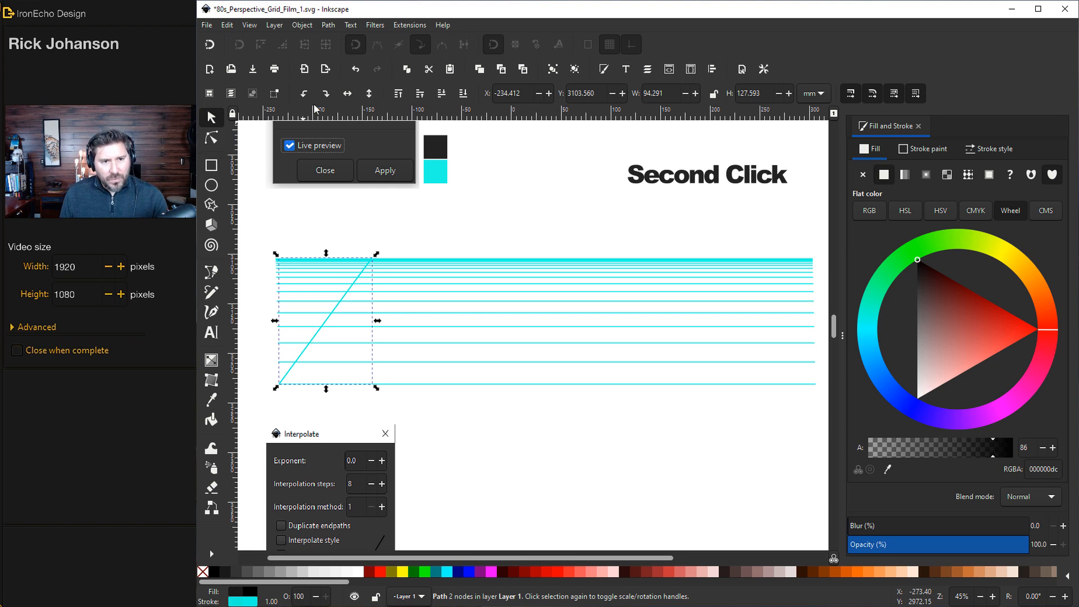
click(347, 94)
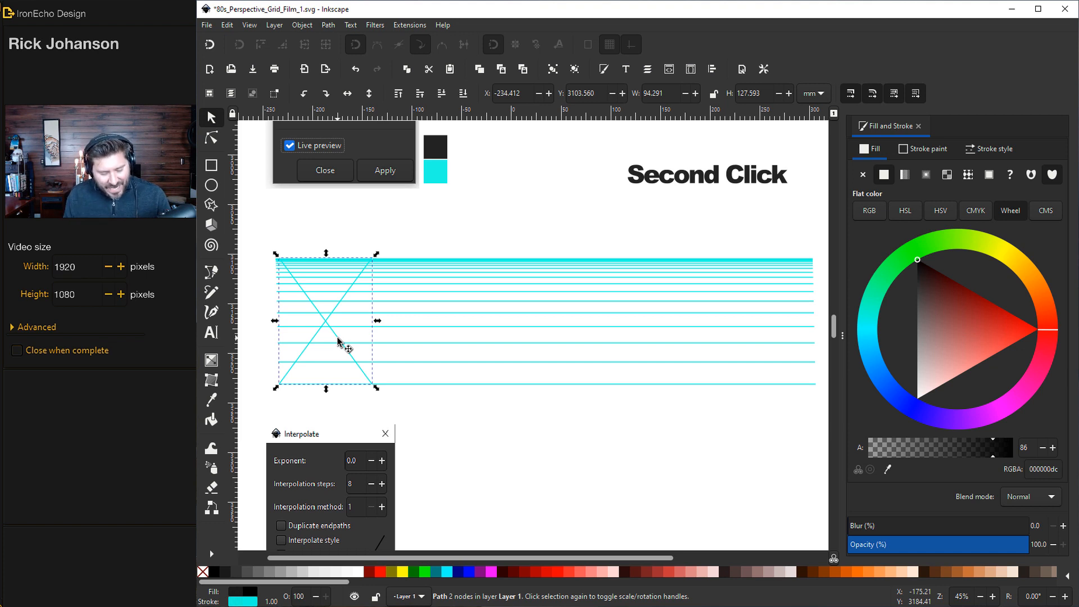
Ctrl-drag the mirrored line horizontally to the stripes' right end
key(ctrl)
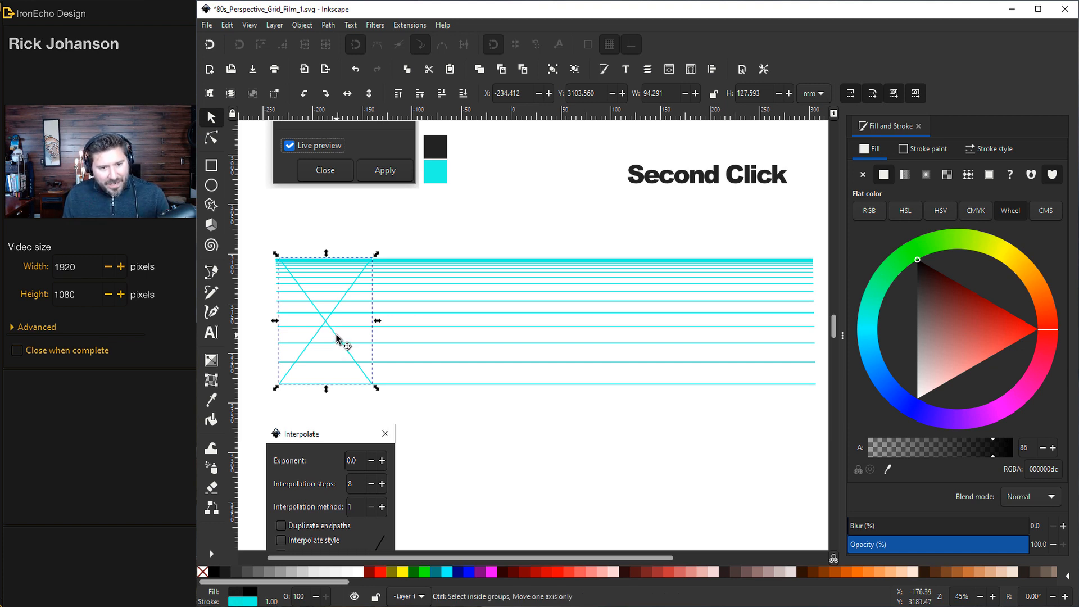
mouse_move(339, 340)
mouse_down()
mouse_move(500, 353)
mouse_move(588, 334)
mouse_up()
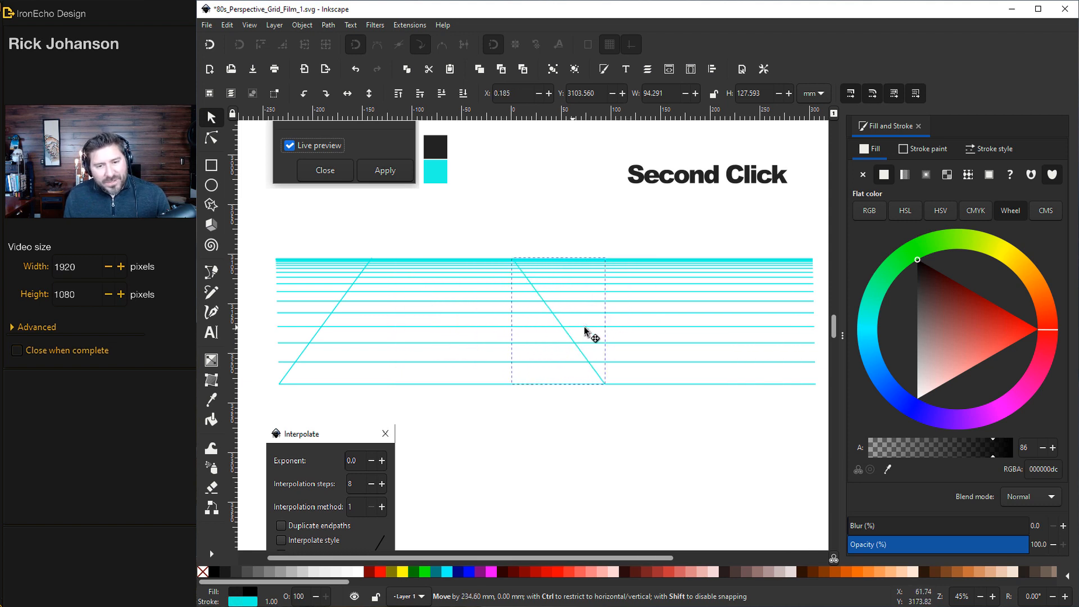
drag(588, 334, 792, 332)
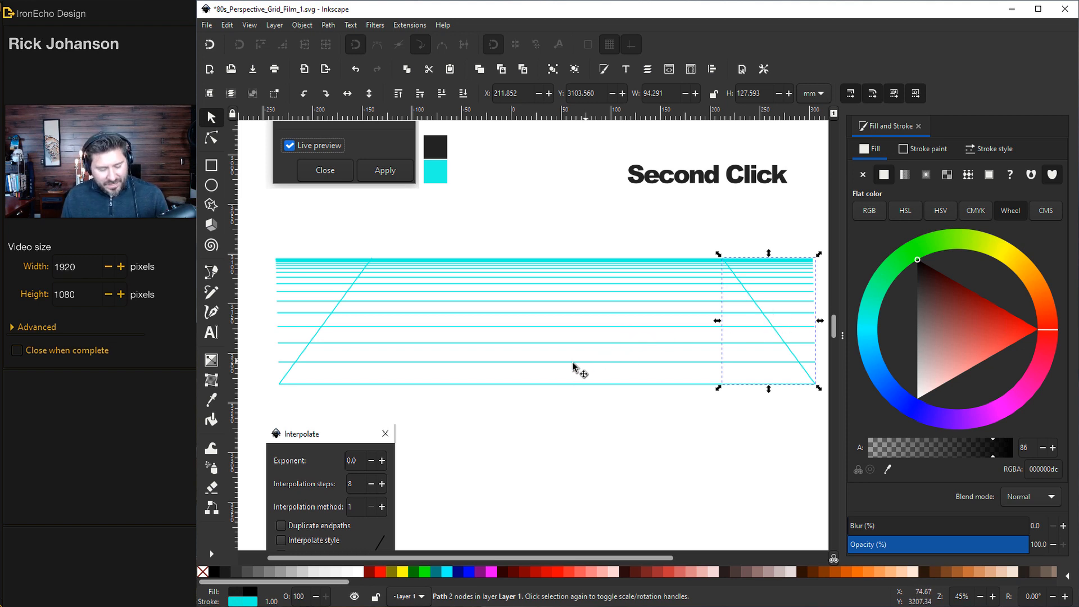
Interpolate 8 converging perspective lines between the two slanted edge lines with live preview, then apply
shift+click(334, 329)
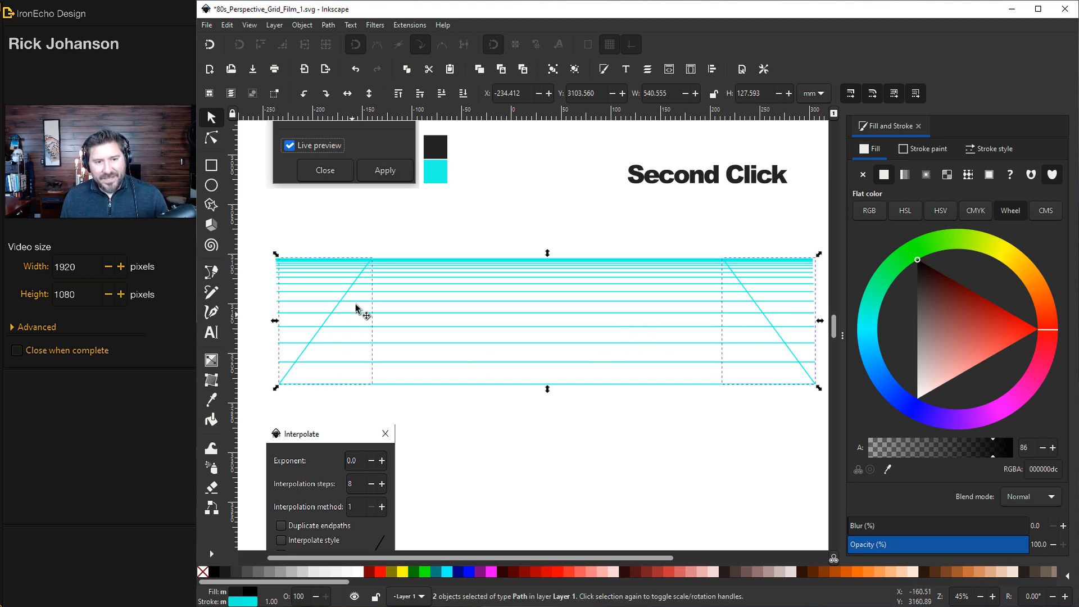
click(409, 25)
mouse_move(437, 138)
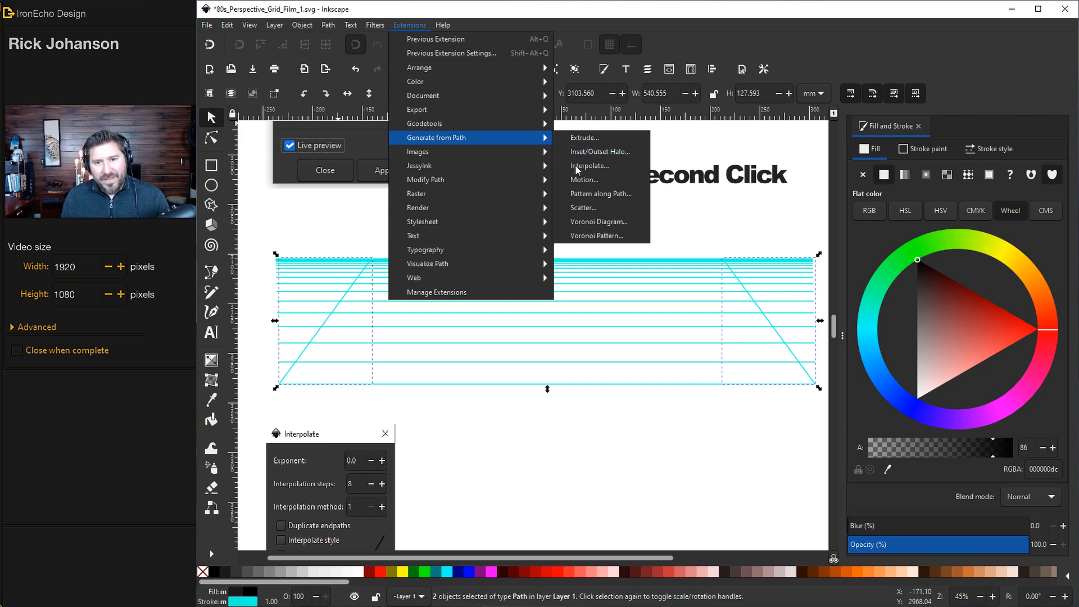
click(589, 165)
drag(450, 341, 321, 414)
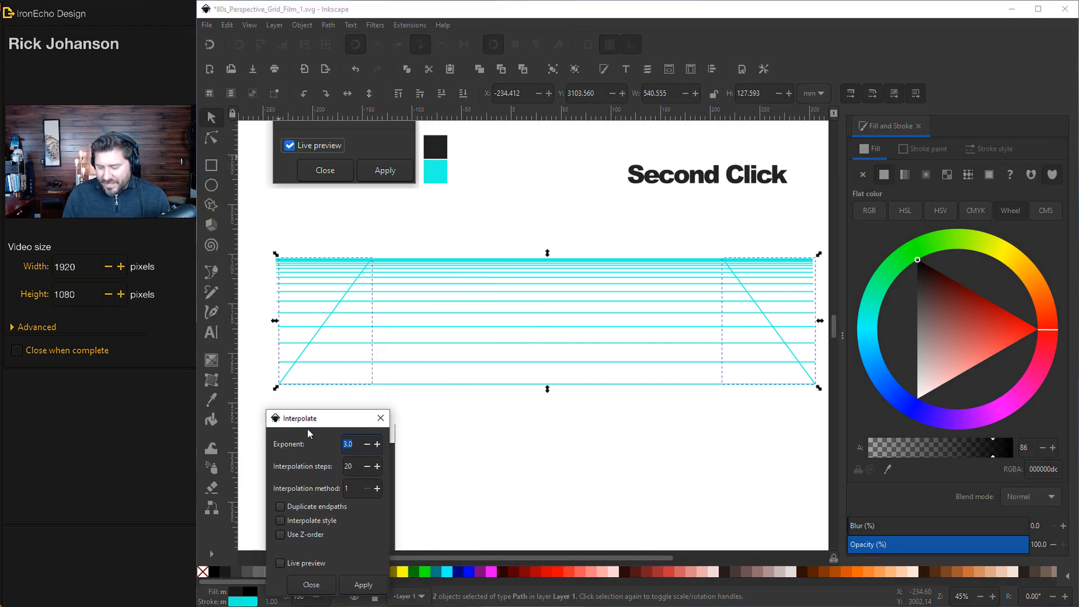
text(0.0)
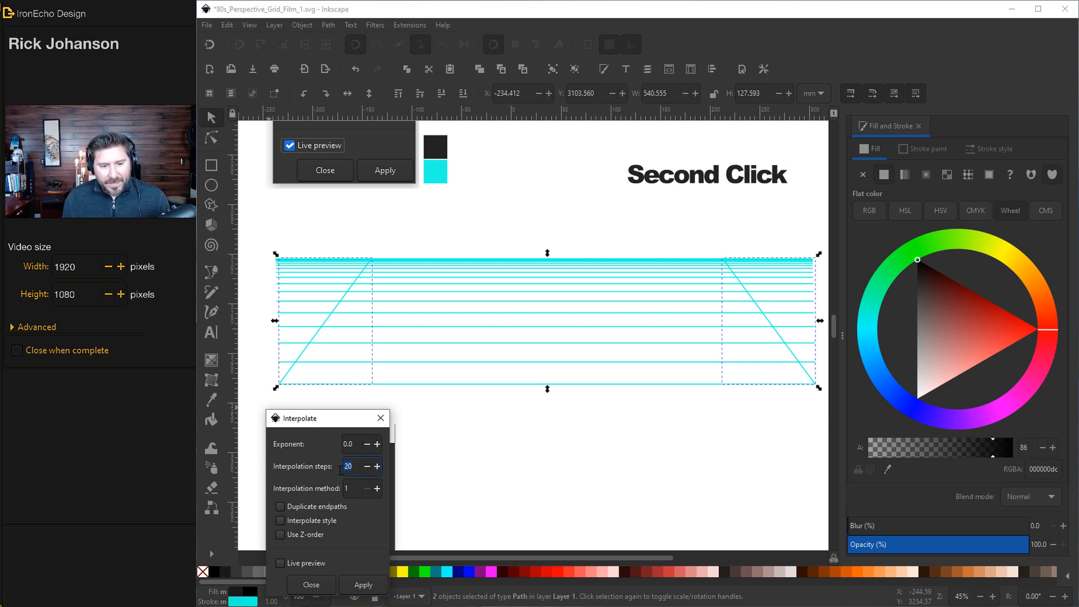
key(alt+q)
mouse_move(334, 420)
mouse_down()
mouse_move(472, 420)
mouse_move(340, 425)
mouse_up()
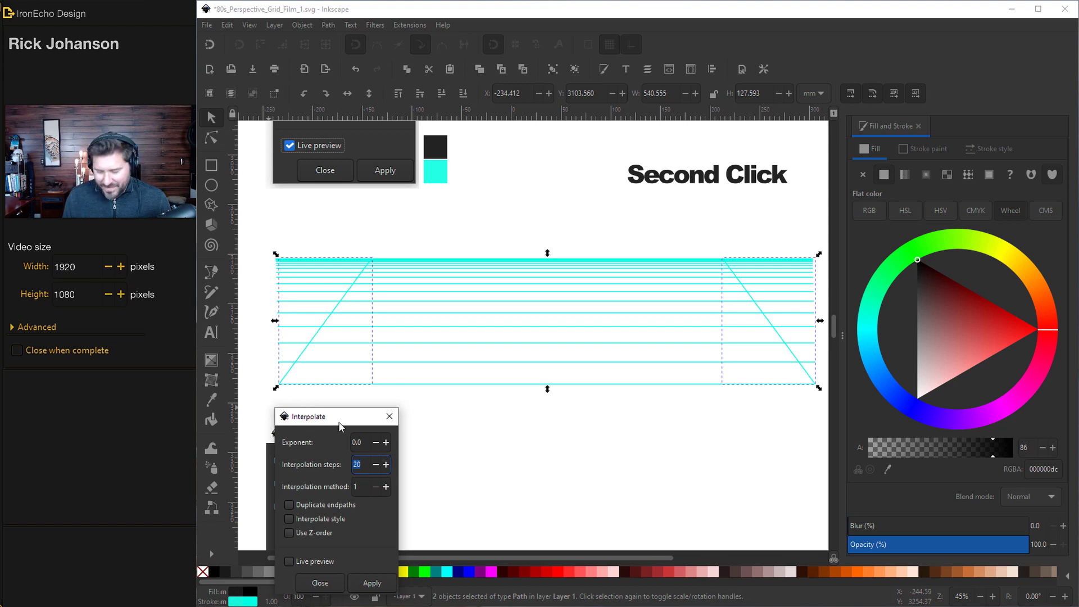
click(289, 562)
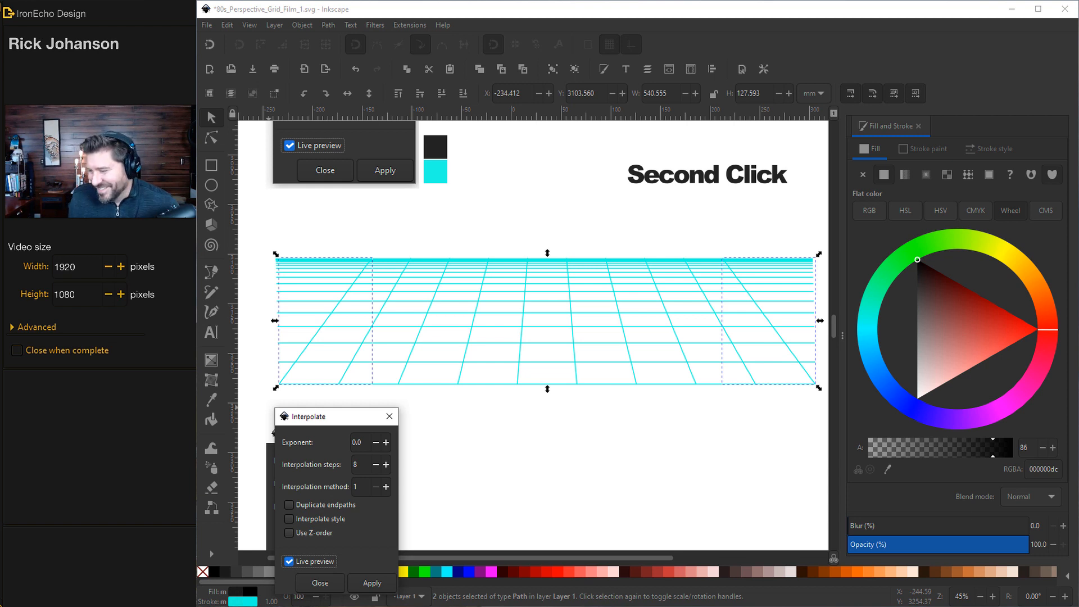
click(372, 583)
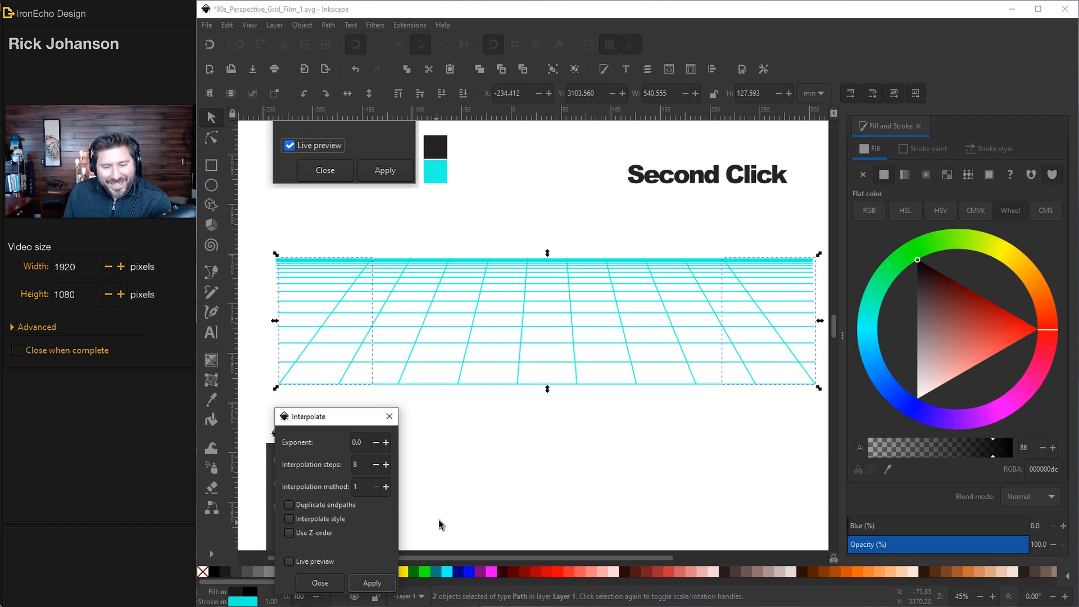
Rubber-band select the whole grid and drag it down to the bottom of the black background rectangle
click(255, 245)
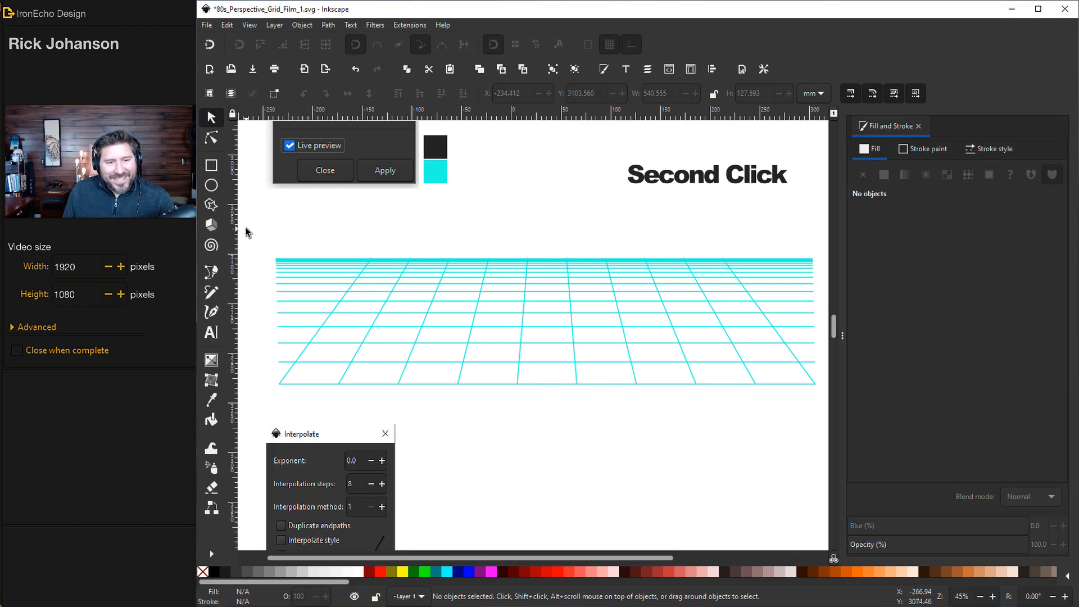
drag(254, 242, 827, 403)
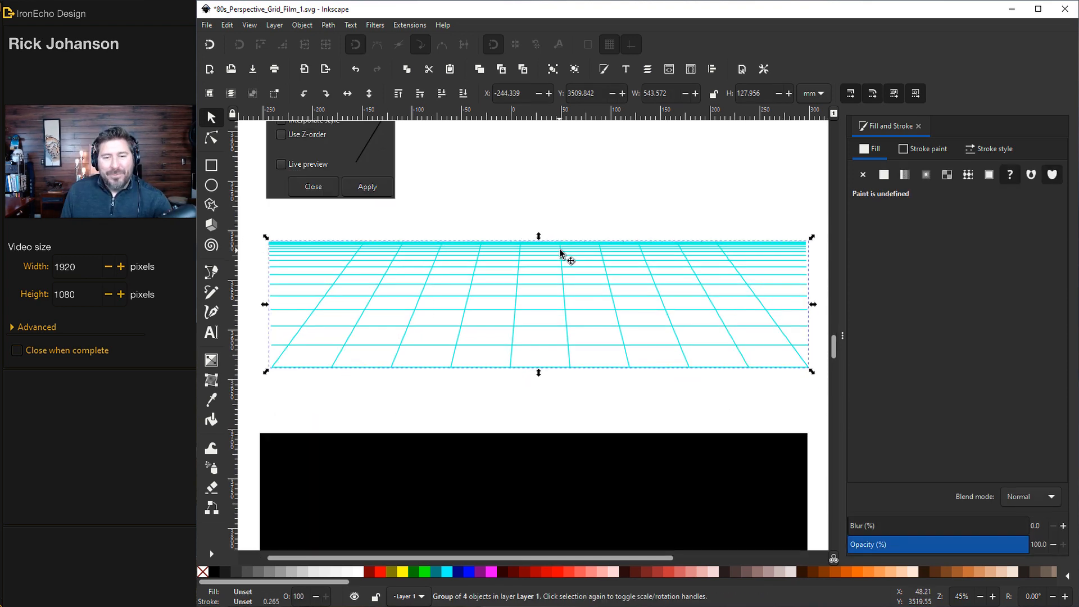
drag(561, 257, 553, 387)
scroll(553, 387, down, 3)
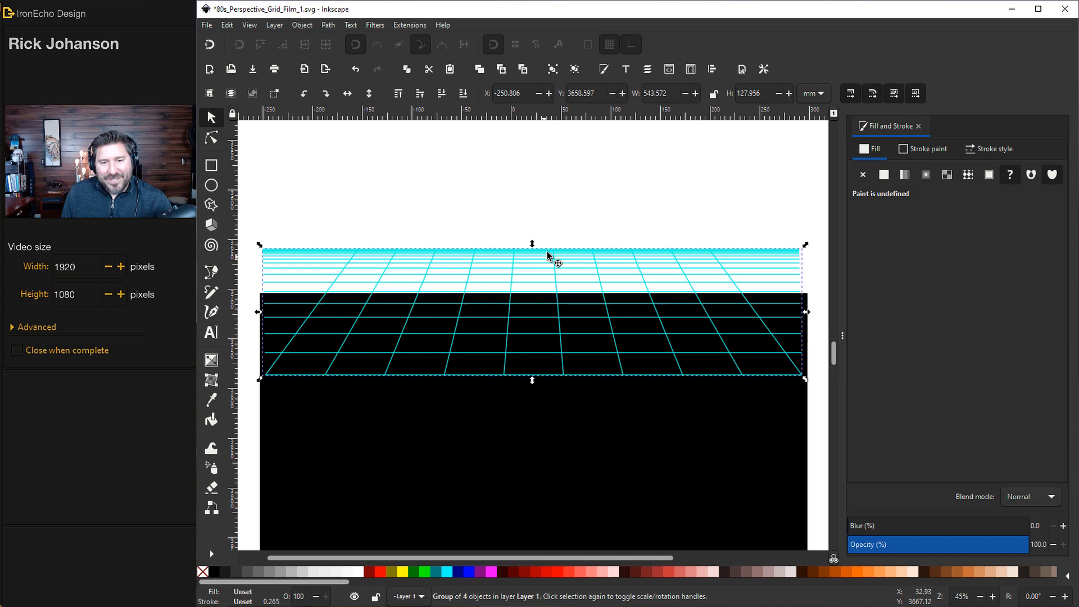
drag(549, 321, 549, 384)
scroll(552, 379, down, 3)
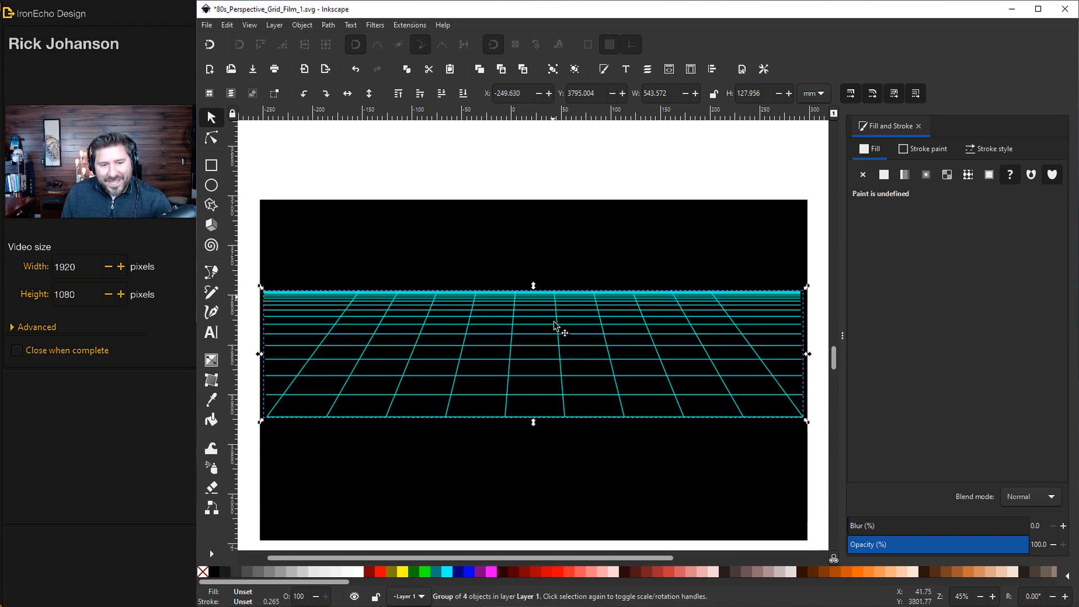
drag(556, 324, 556, 420)
key(Escape)
scroll(555, 420, down, 2)
Flip a duplicate of the floor grid vertically and move it up to form the ceiling
click(601, 374)
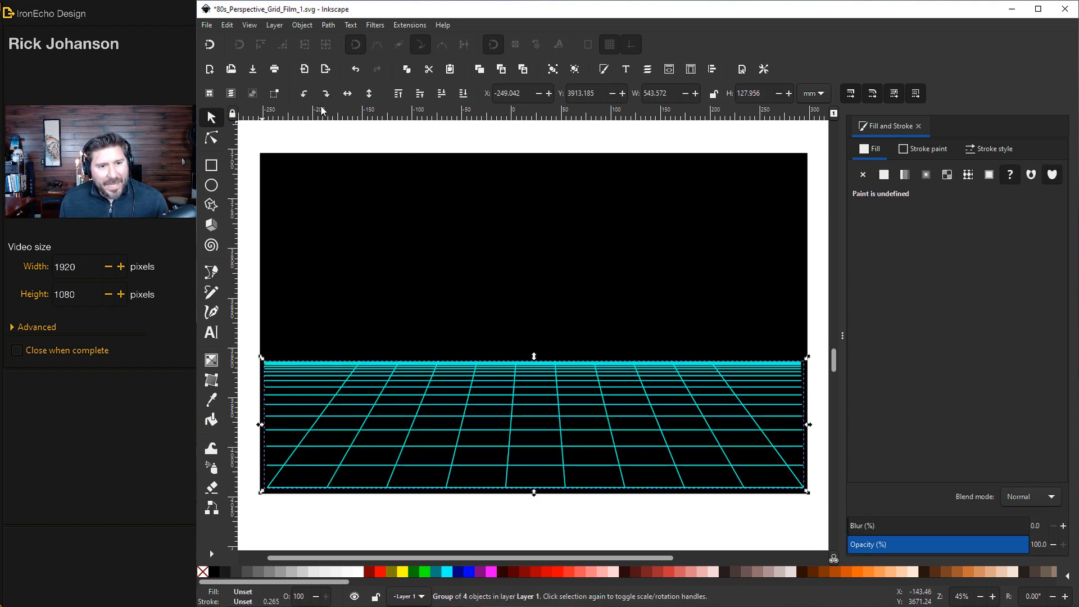
click(369, 93)
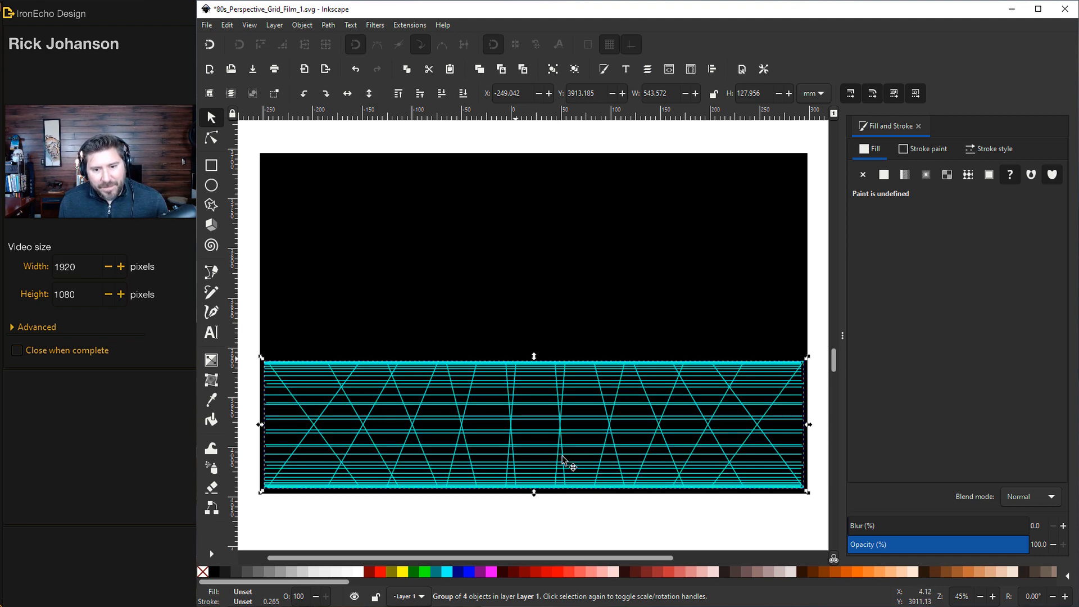
drag(562, 472, 572, 302)
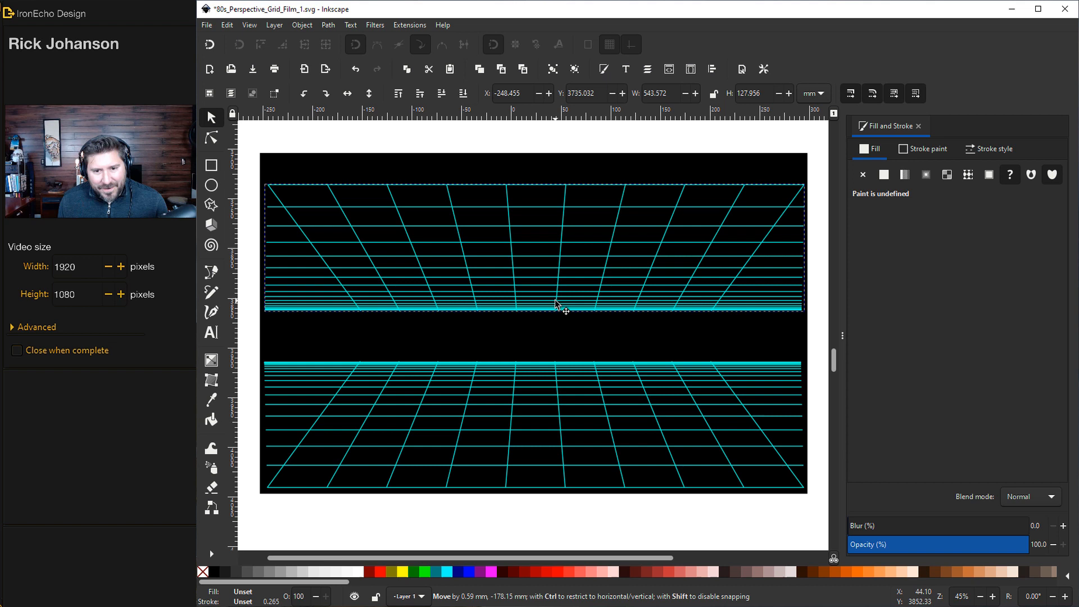
Stretch the black background rectangle wider on the left side
click(601, 328)
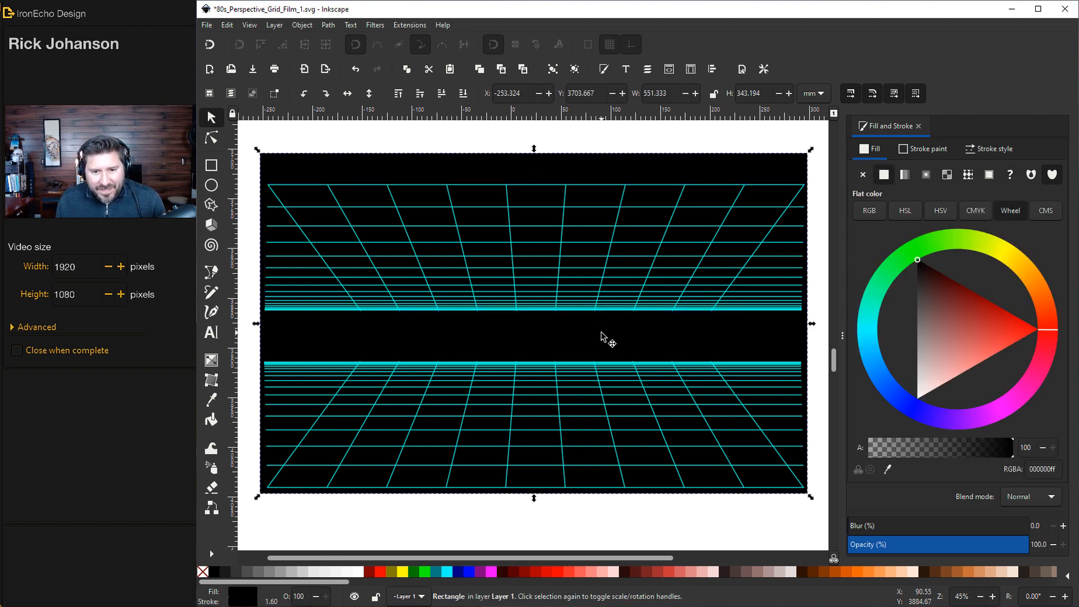
drag(601, 331, 606, 332)
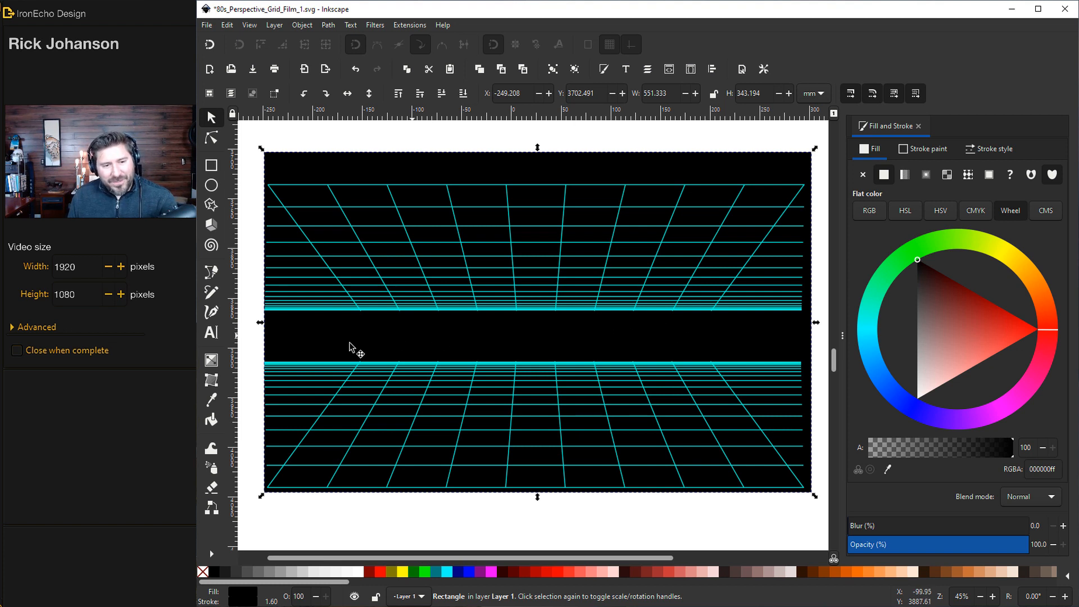
drag(260, 323, 230, 327)
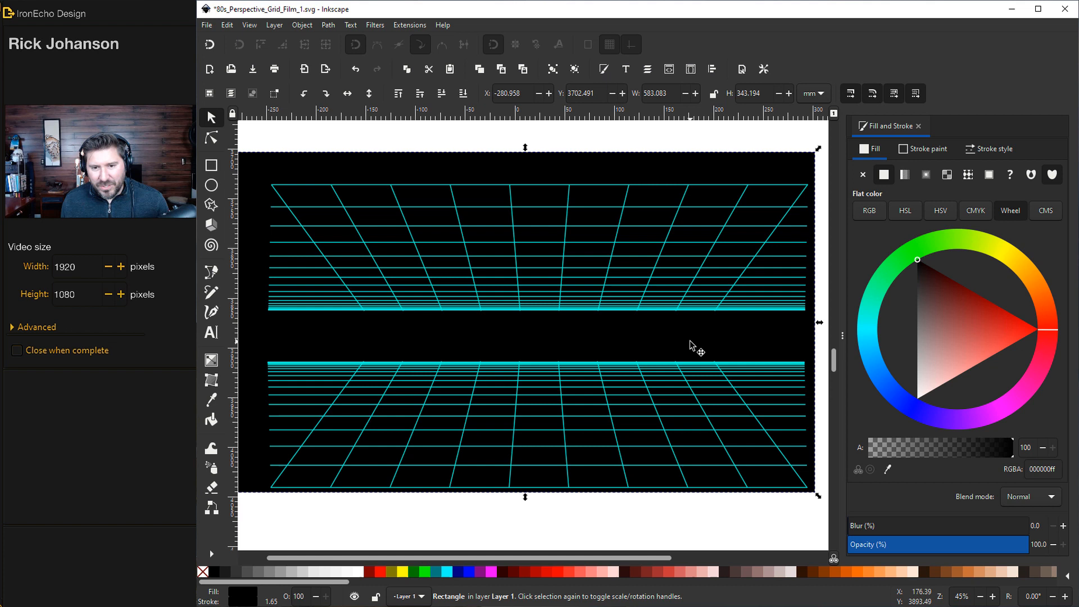
click(582, 317)
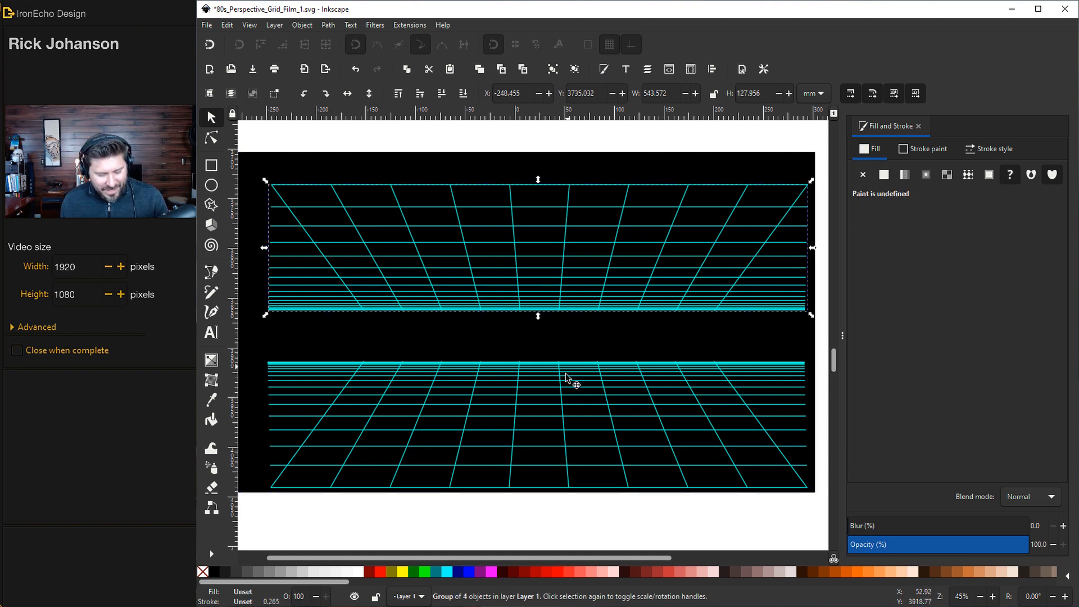
Group the floor and ceiling grids and blur the group to about 13% for a neon glow
shift+click(565, 399)
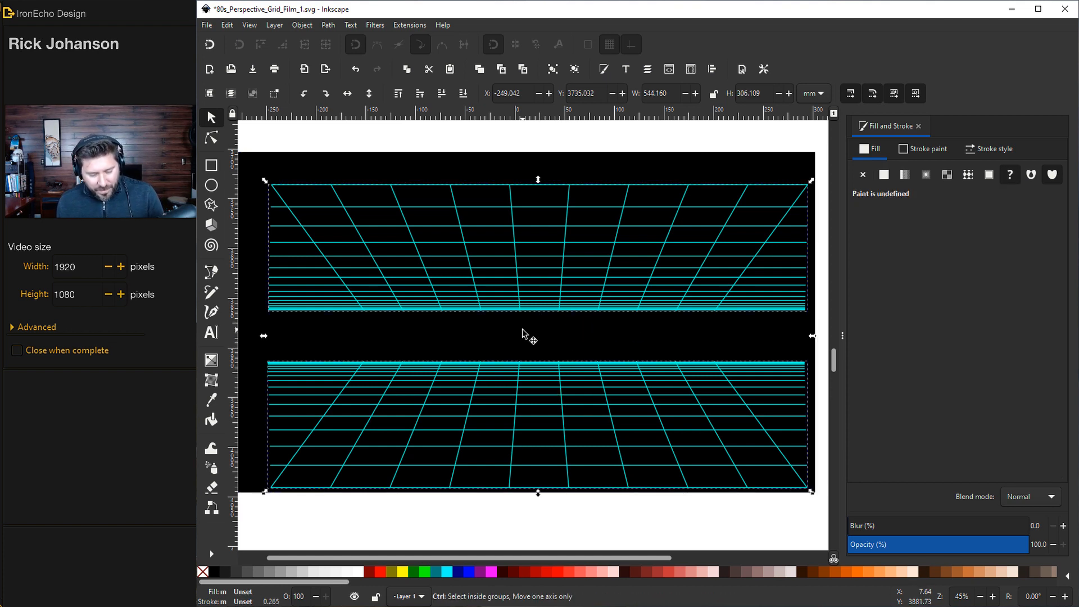
key(ctrl+g)
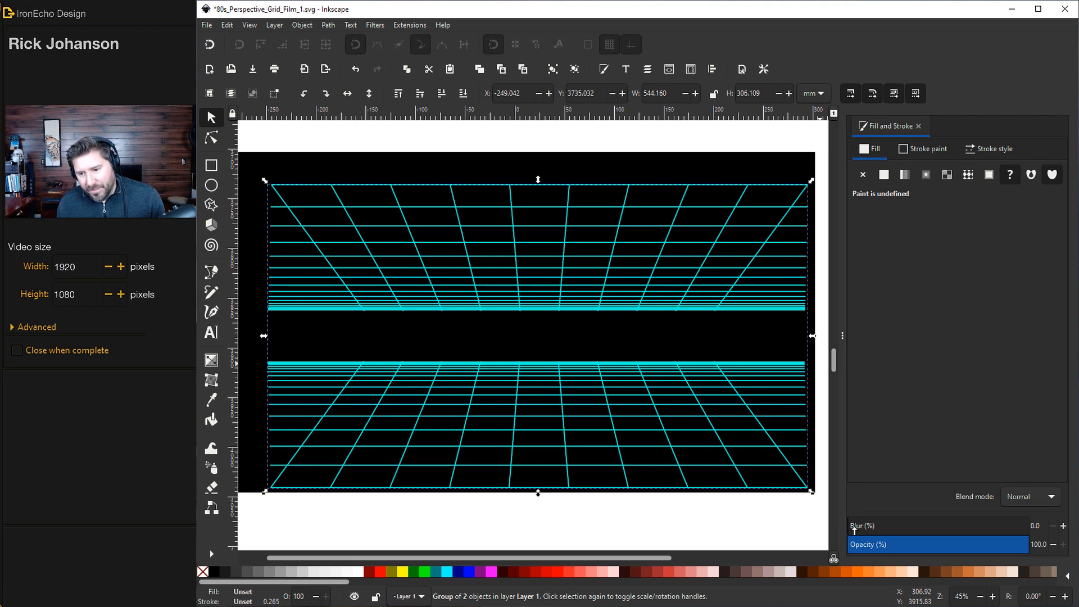
drag(854, 526, 871, 526)
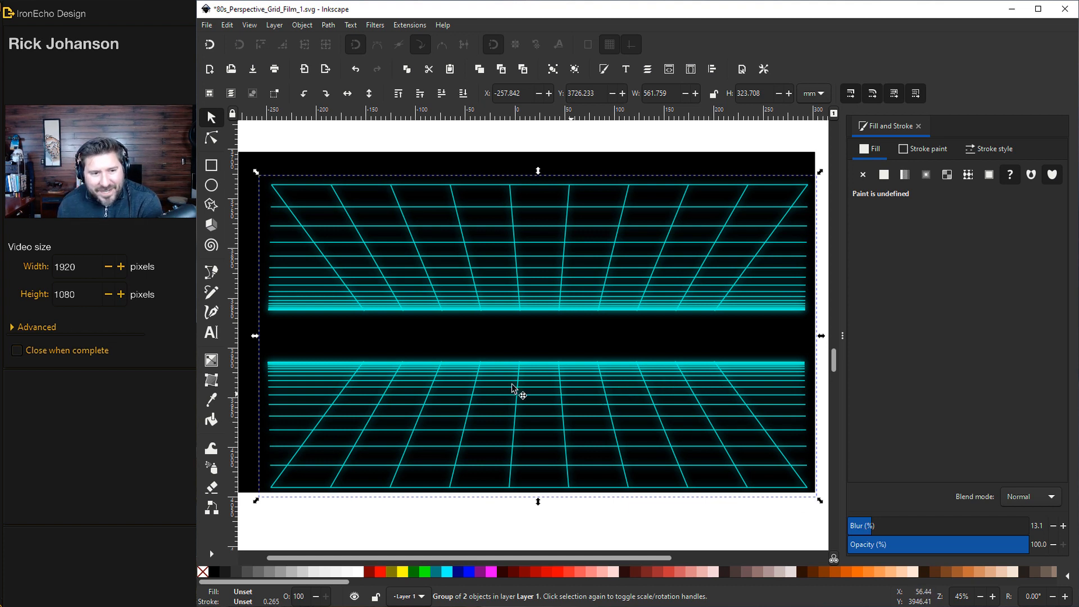
Draw a rectangle band across the floor horizon with no stroke and a cyan fill sampled from the grid
click(211, 167)
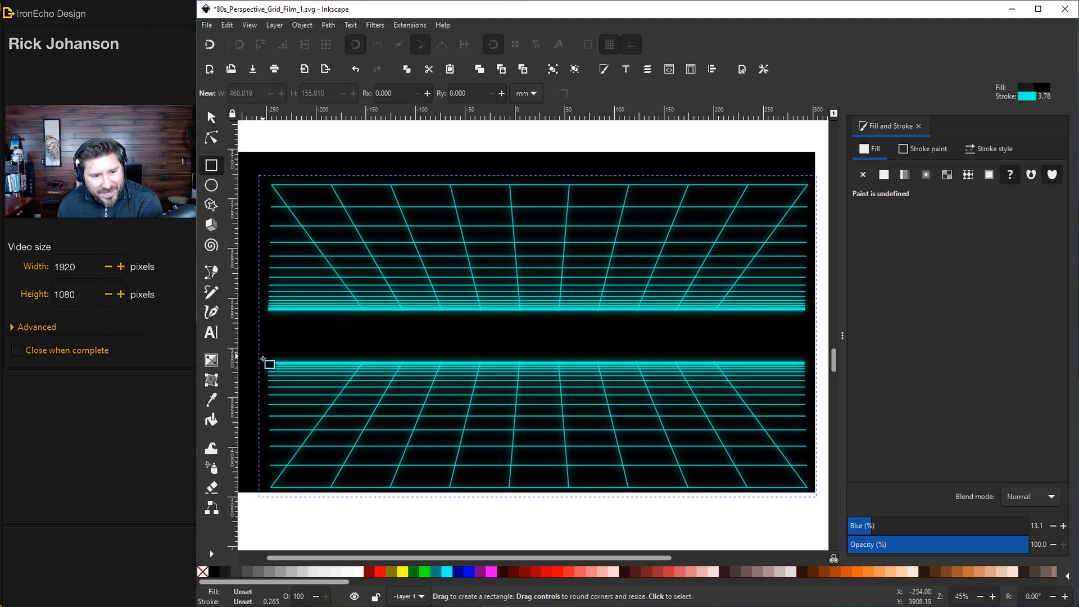
drag(264, 363, 825, 398)
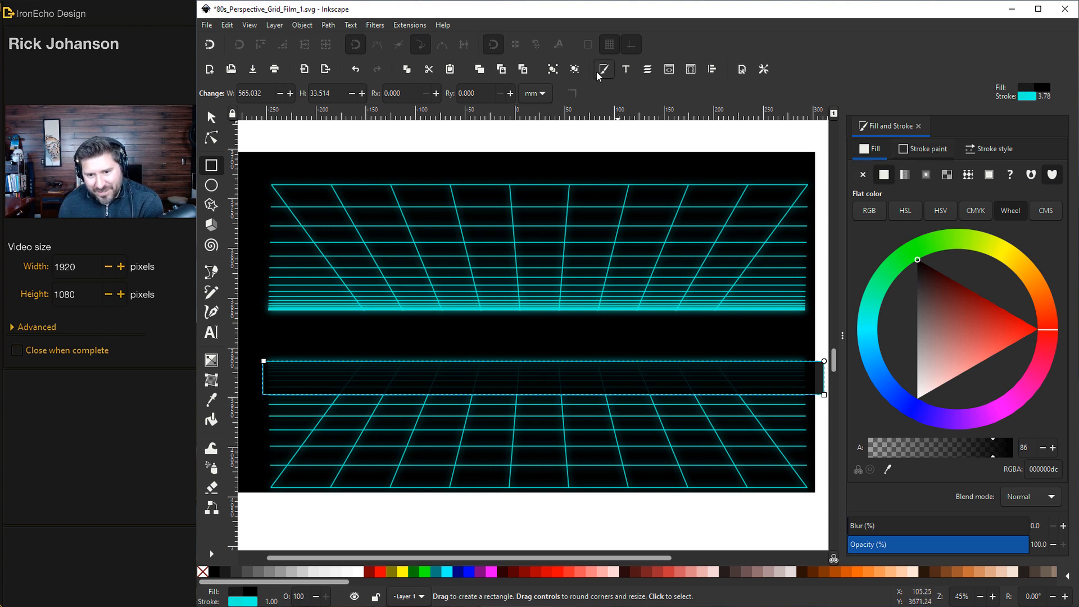
click(913, 149)
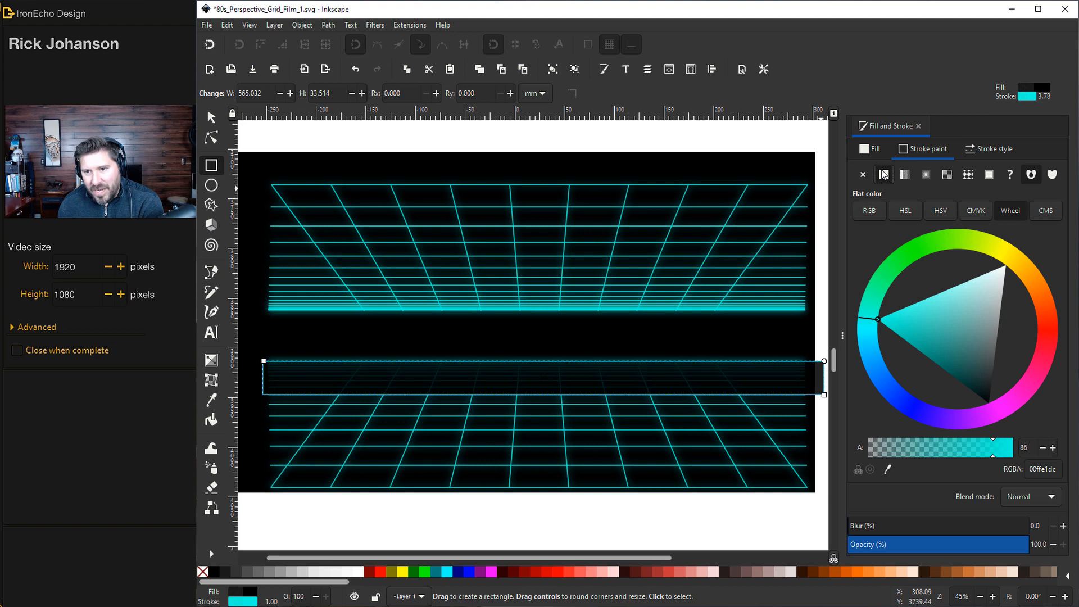
click(865, 175)
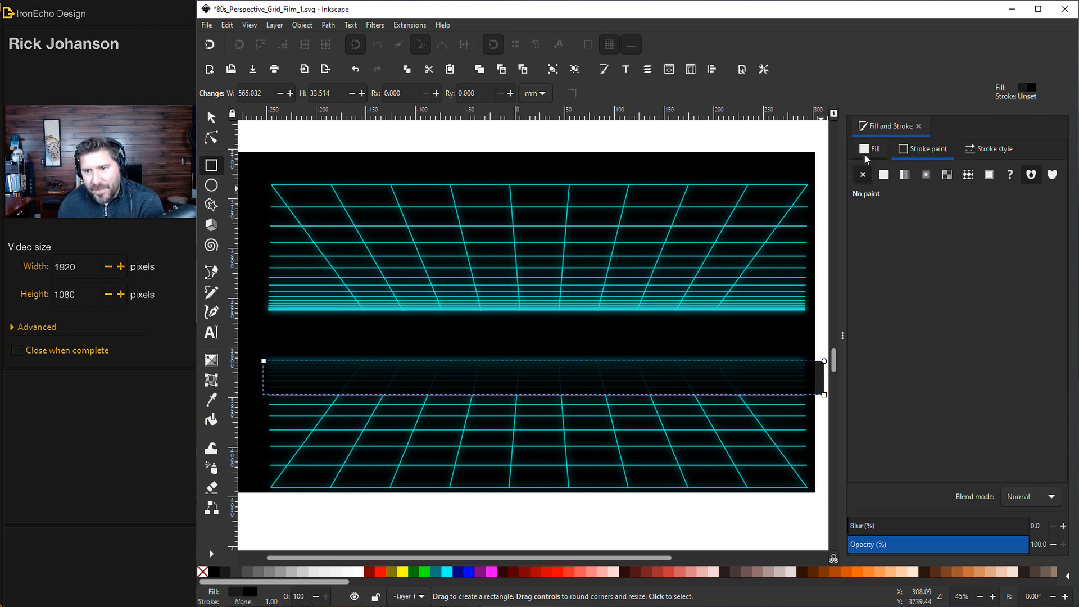
click(869, 149)
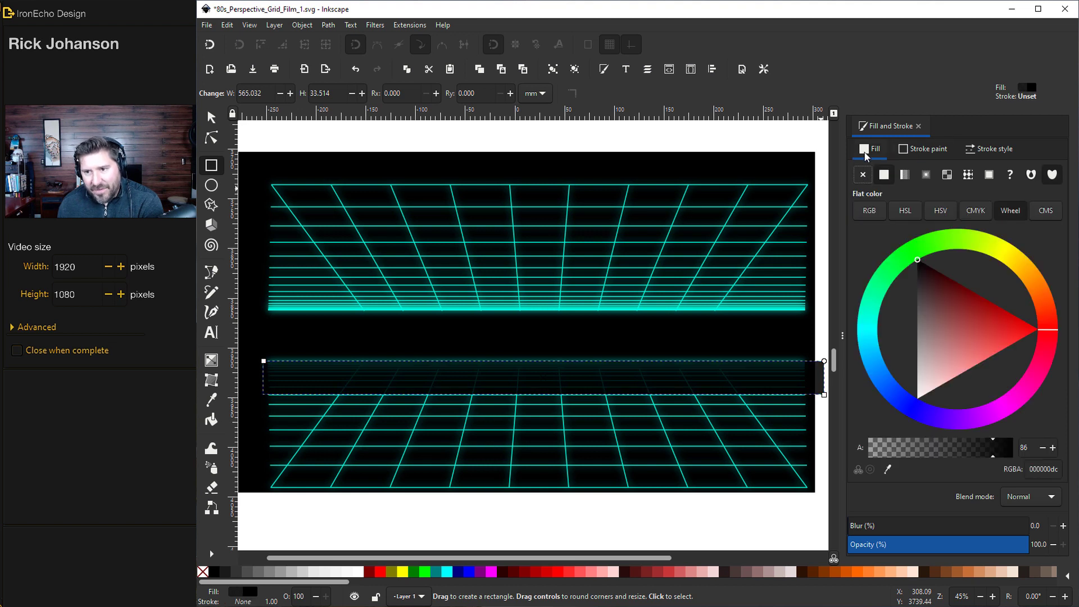
click(887, 471)
drag(753, 314, 753, 314)
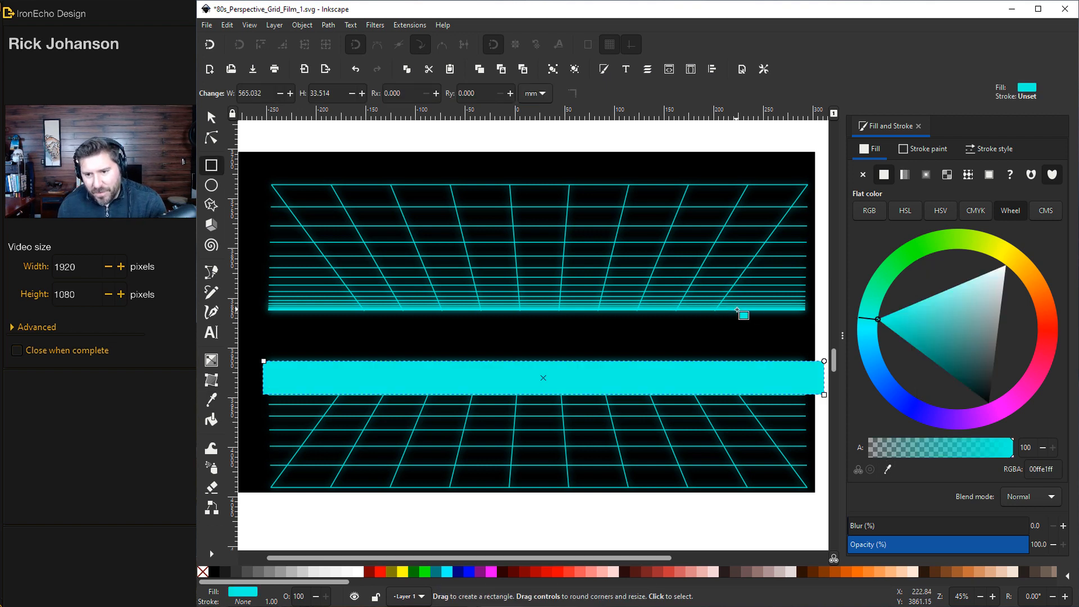
Make the cyan band mostly transparent and blur it into a soft horizon glow
key(s)
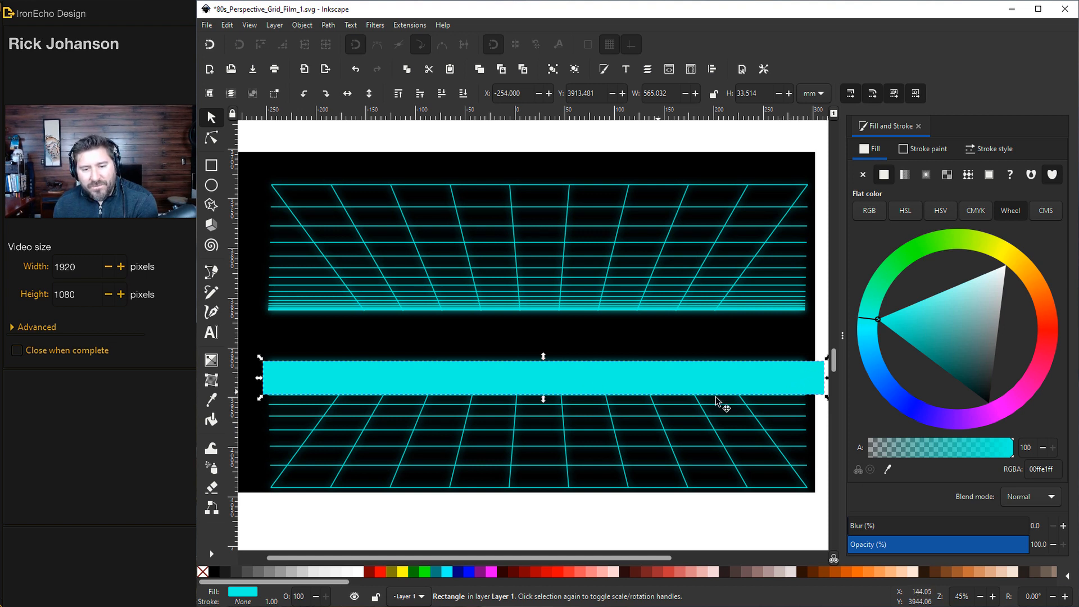
drag(917, 548, 911, 549)
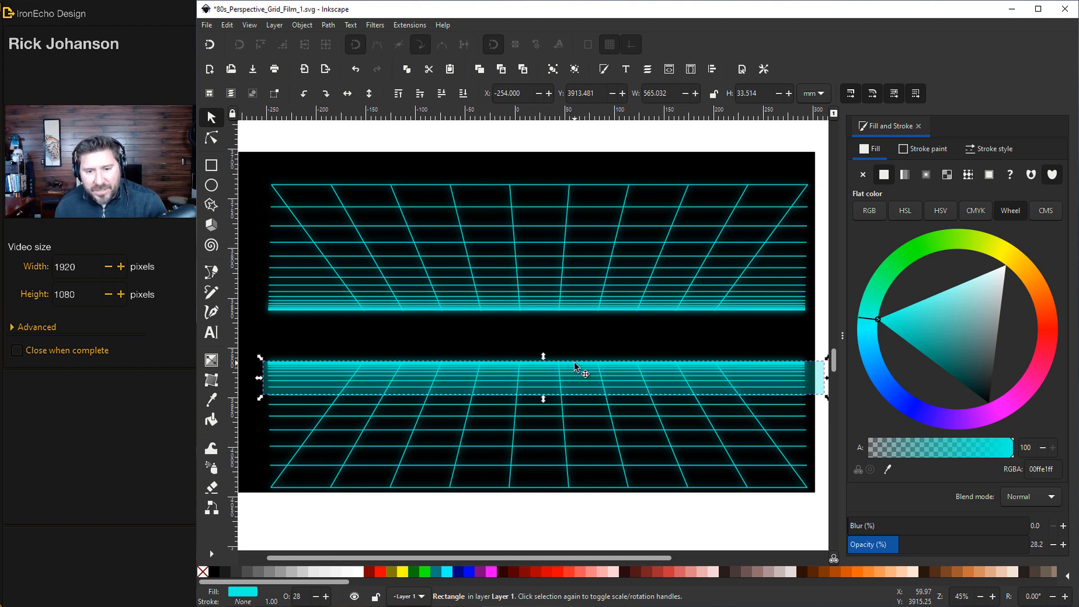
drag(854, 526, 877, 528)
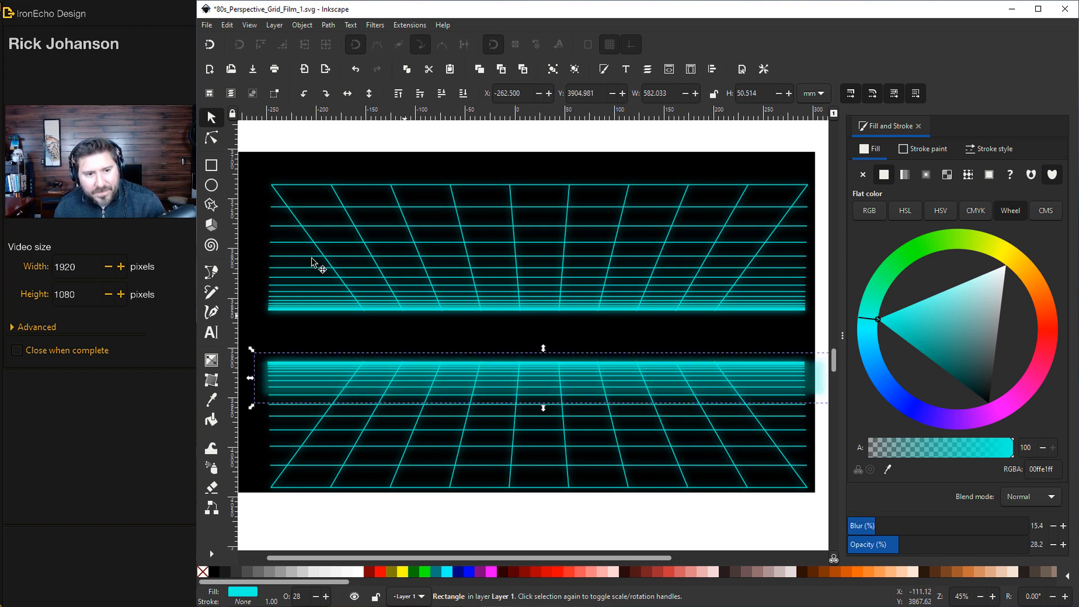
click(357, 127)
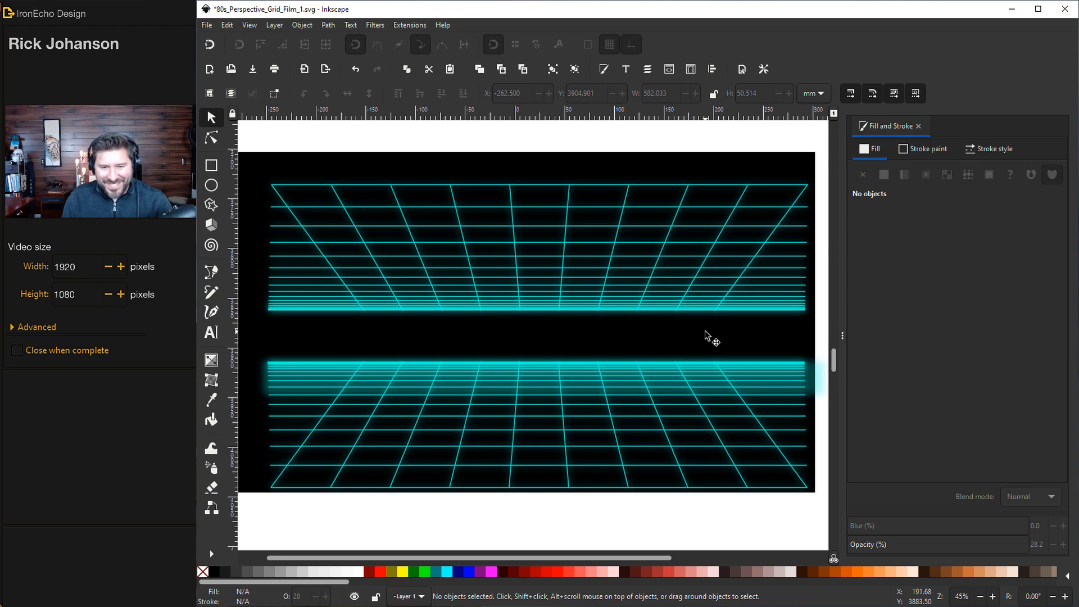
scroll(734, 256, down, 4)
scroll(734, 255, down, 4)
scroll(506, 338, down, 2)
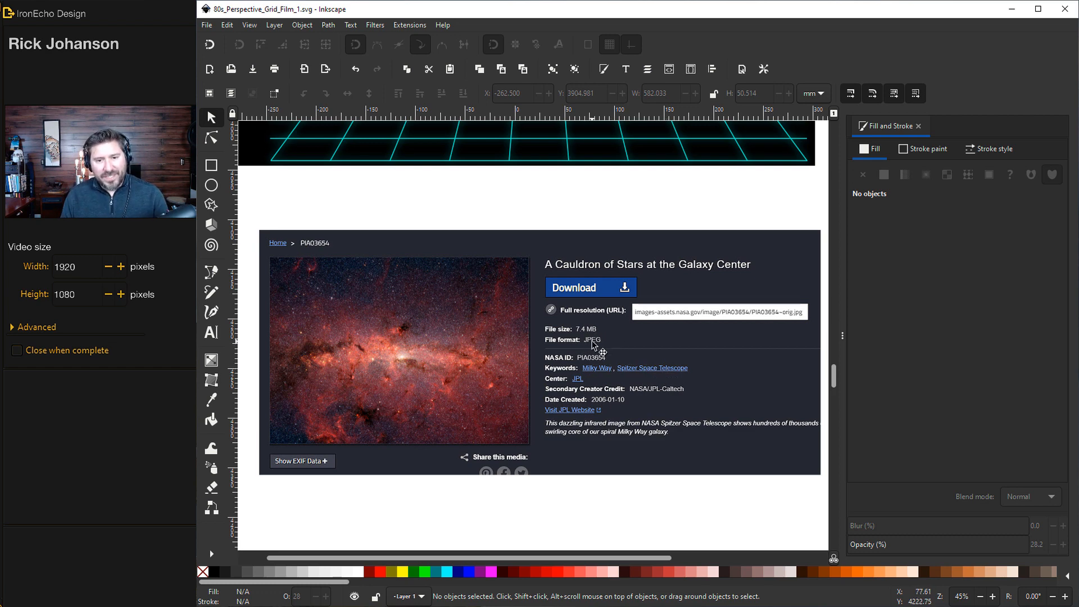
scroll(593, 344, down, 3)
scroll(593, 345, down, 3)
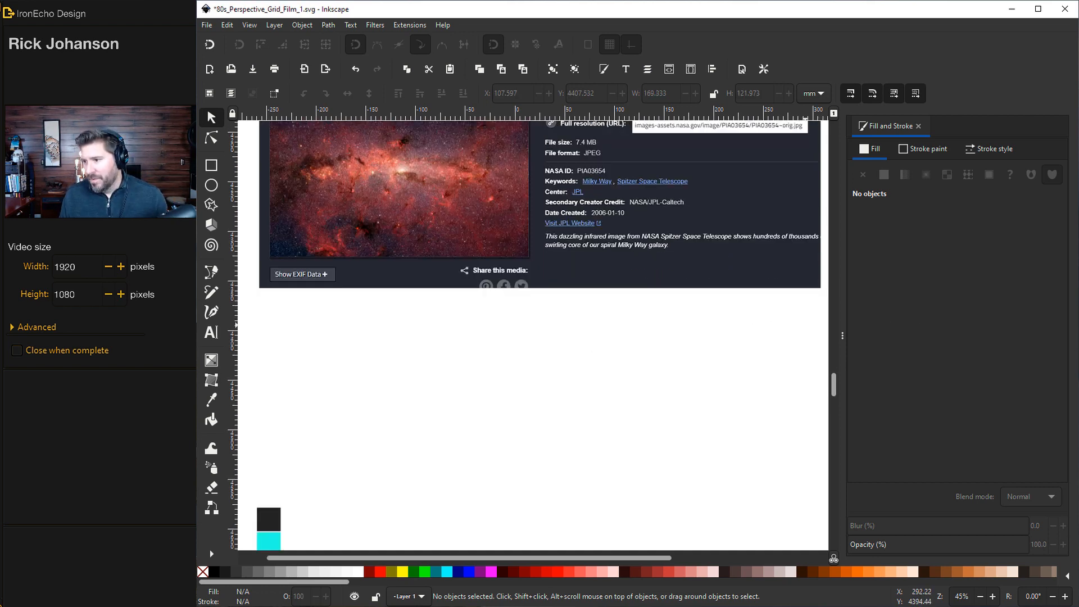
Paste the galaxy image as embedded, scale it up to fill the page and nudge it right
key(ctrl+v)
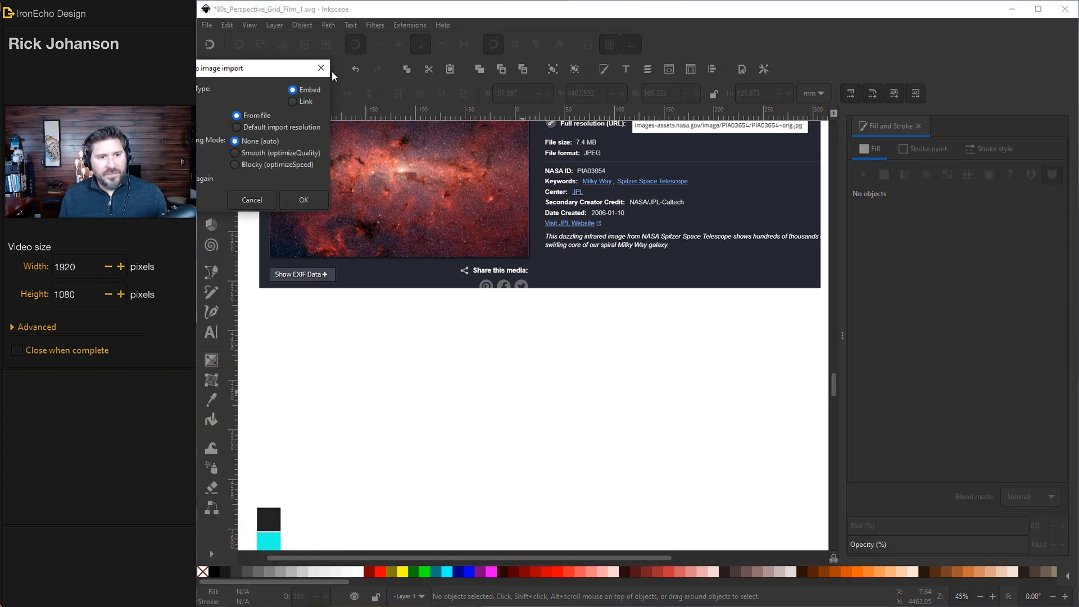
drag(327, 69, 482, 84)
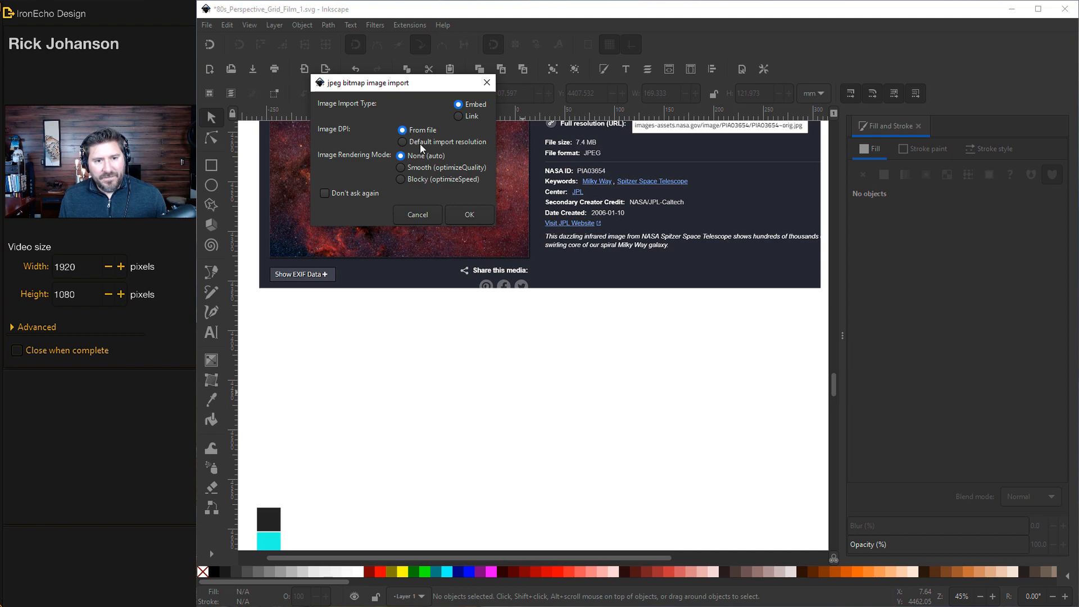
click(469, 215)
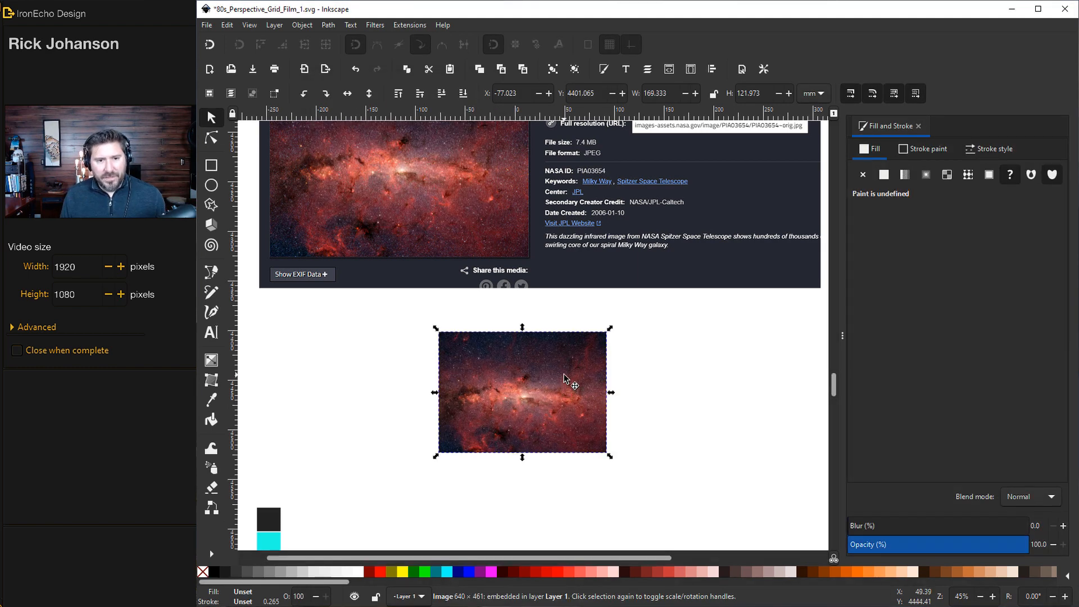
scroll(554, 345, down, 1)
scroll(554, 336, down, 1)
drag(544, 300, 587, 371)
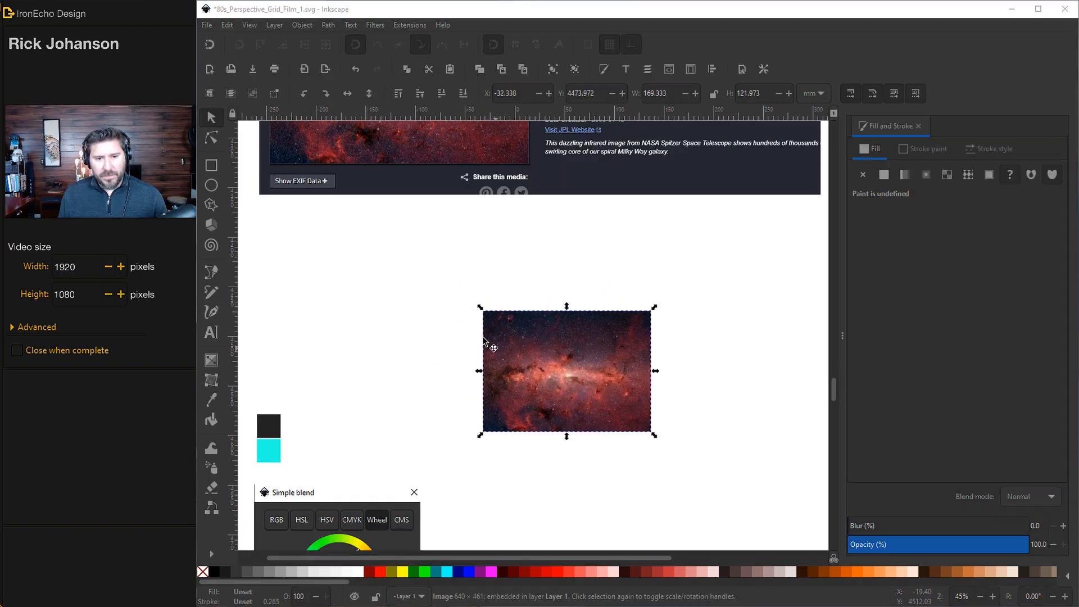
drag(481, 308, 336, 197)
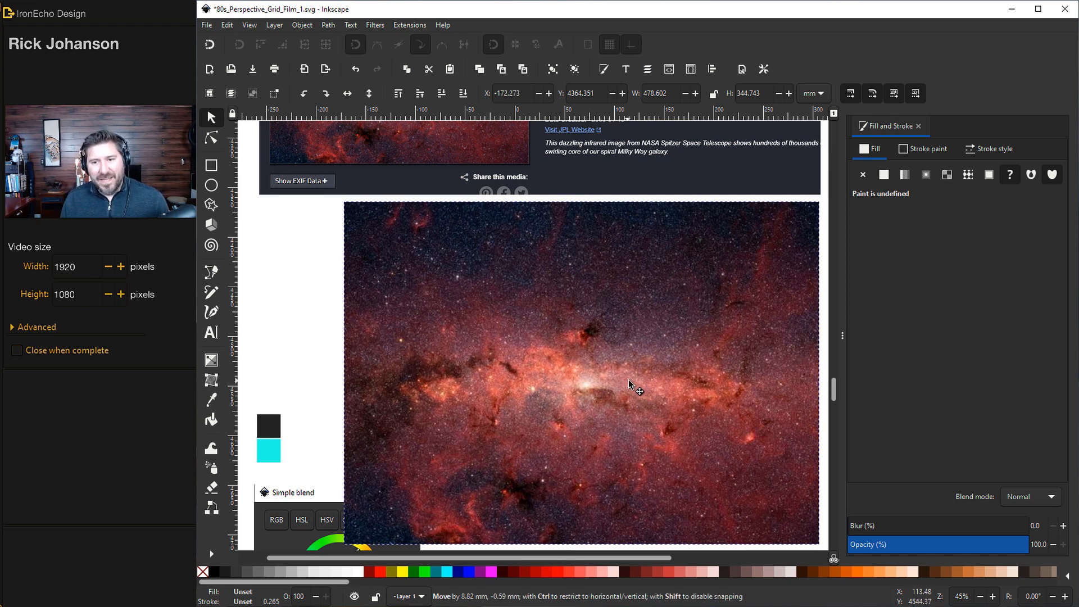
key(Right)
scroll(627, 380, down, 1)
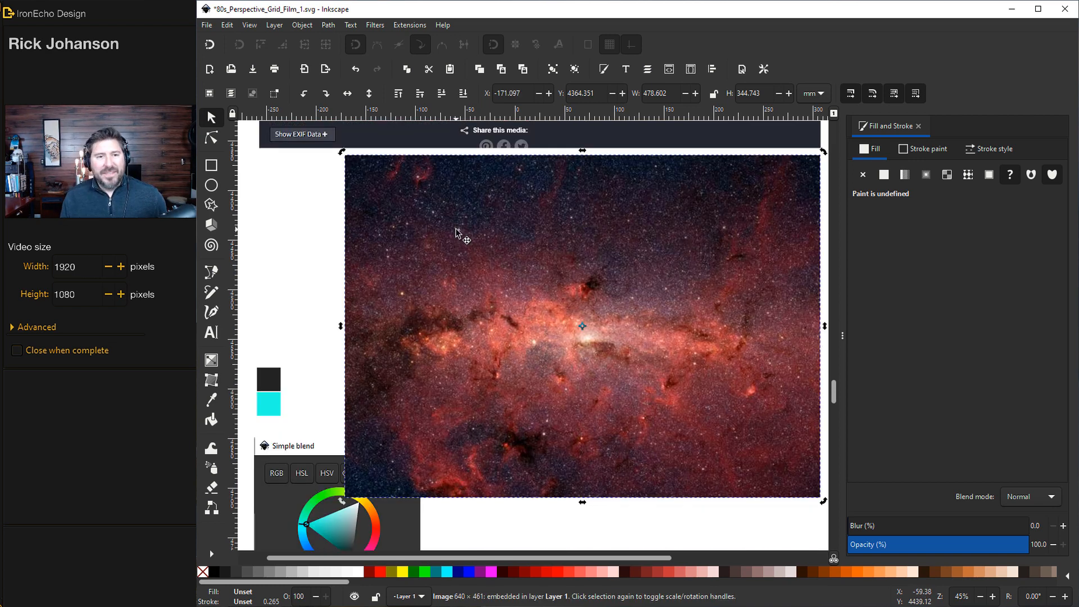
Open the Simple blend colour filter and pick the cyan swatch as the blend colour
click(375, 24)
mouse_move(422, 81)
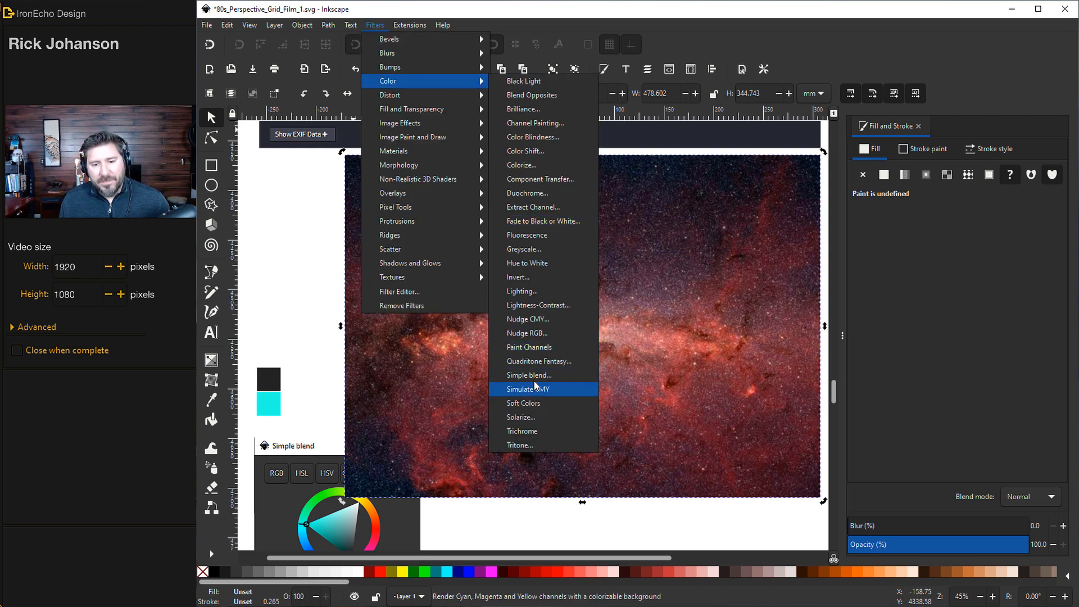
click(528, 376)
drag(310, 74, 335, 72)
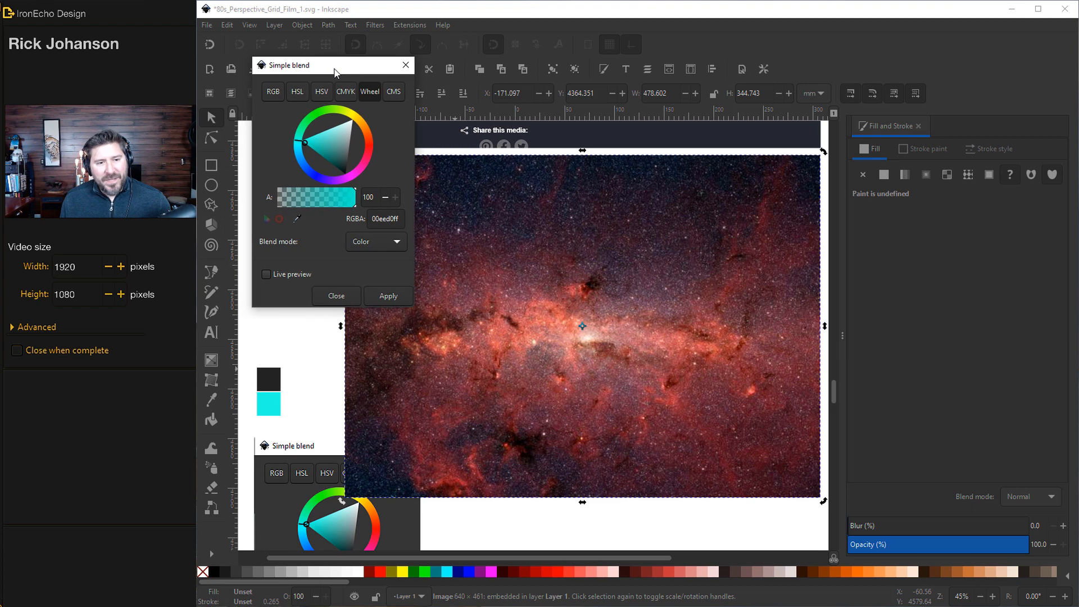
click(298, 218)
key(space)
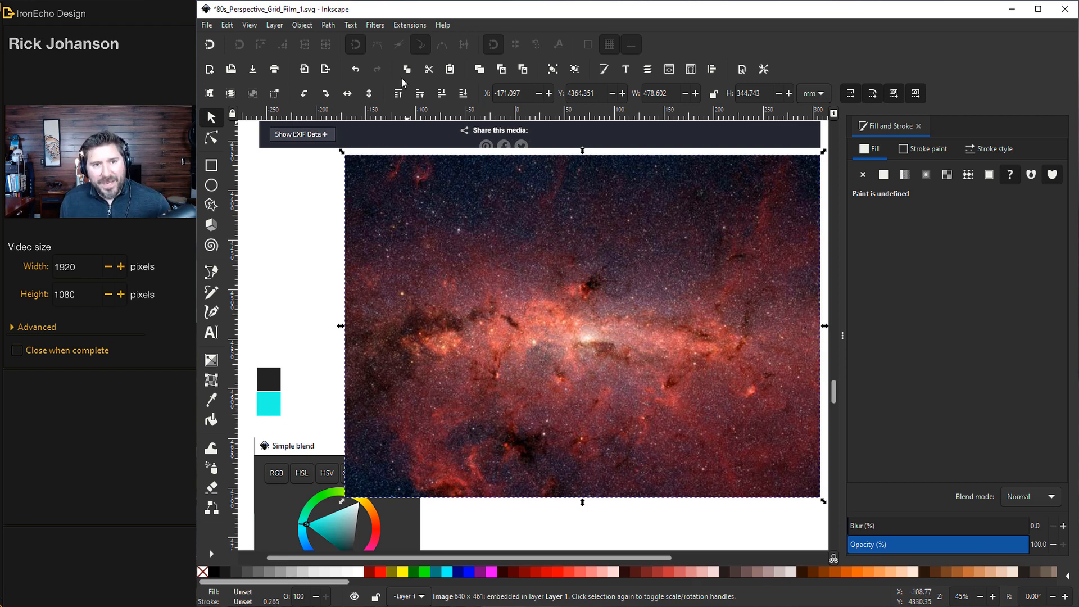
Reopen Simple blend with live preview and apply the teal tint to the galaxy
click(375, 25)
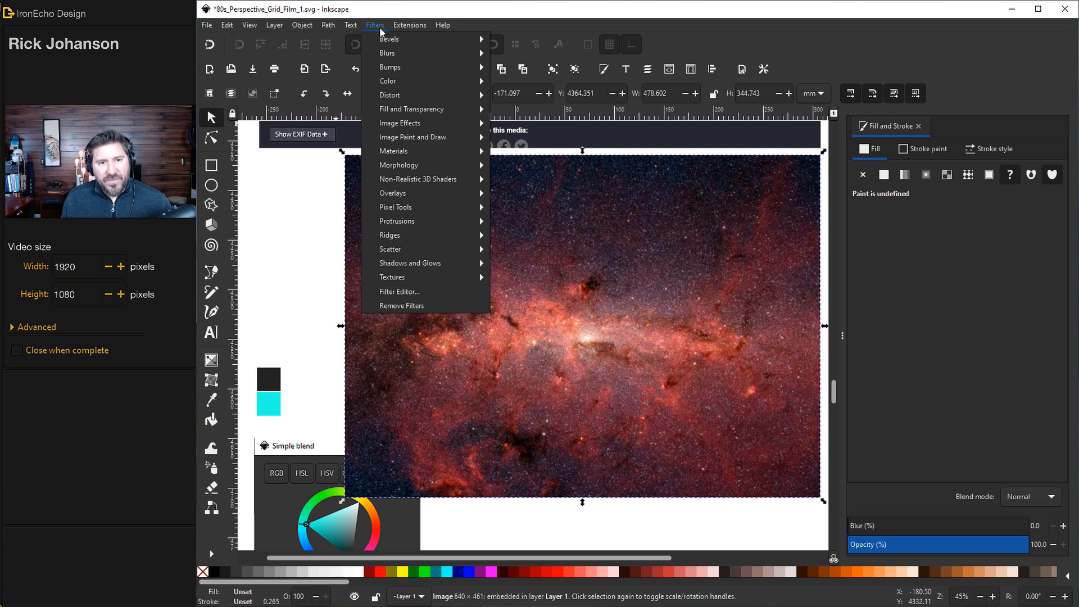
mouse_move(388, 81)
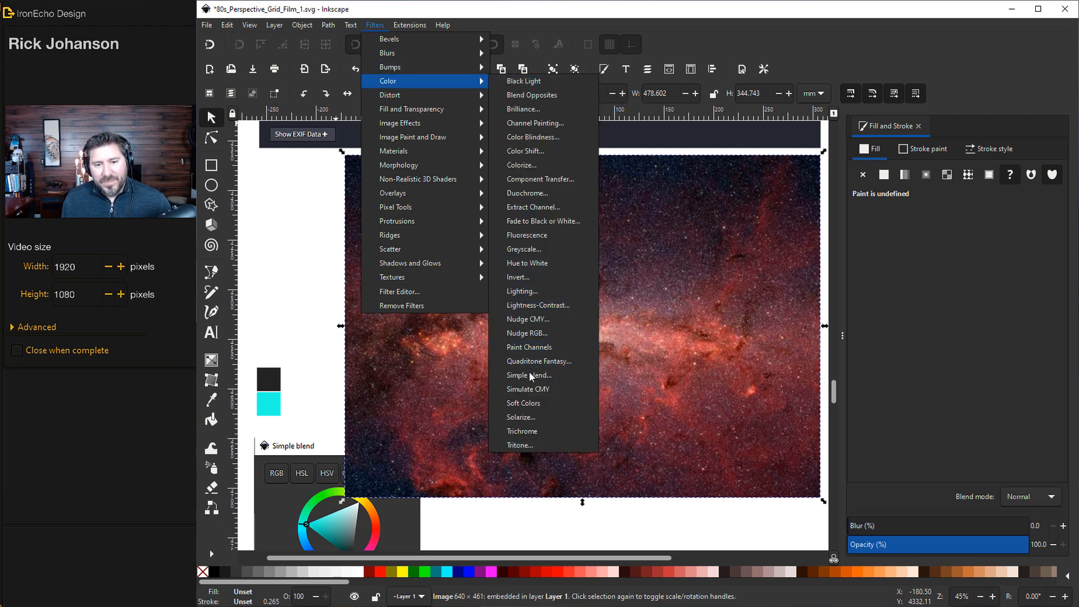
click(528, 375)
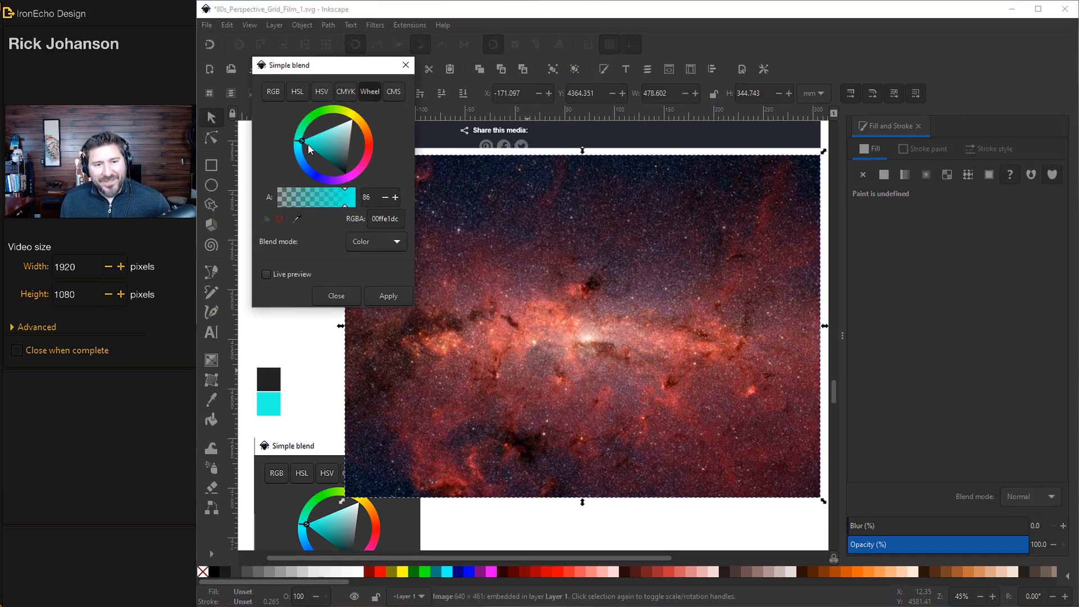
click(267, 274)
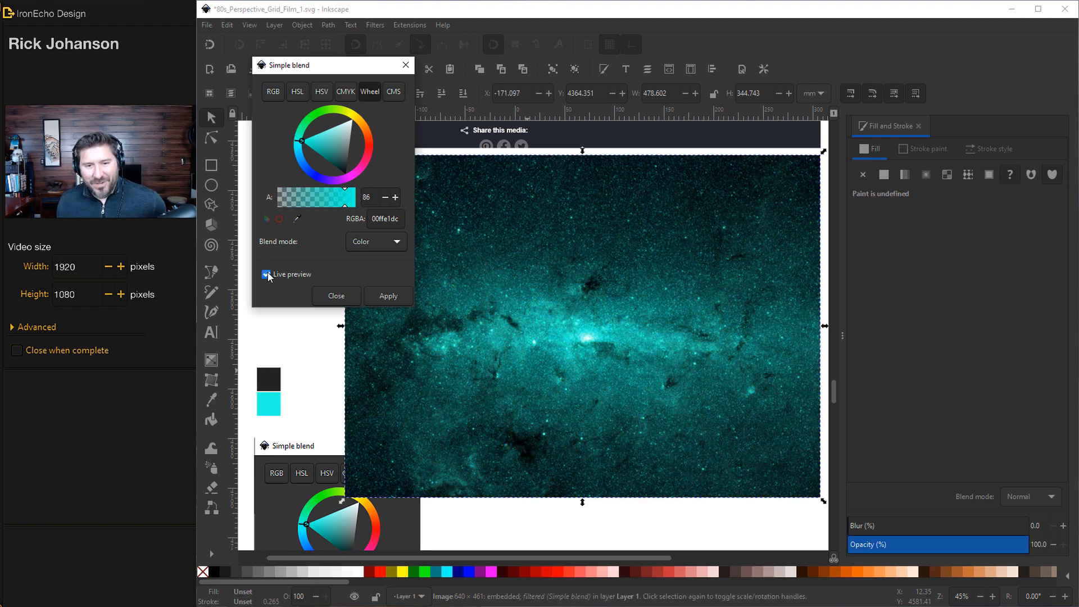
click(388, 296)
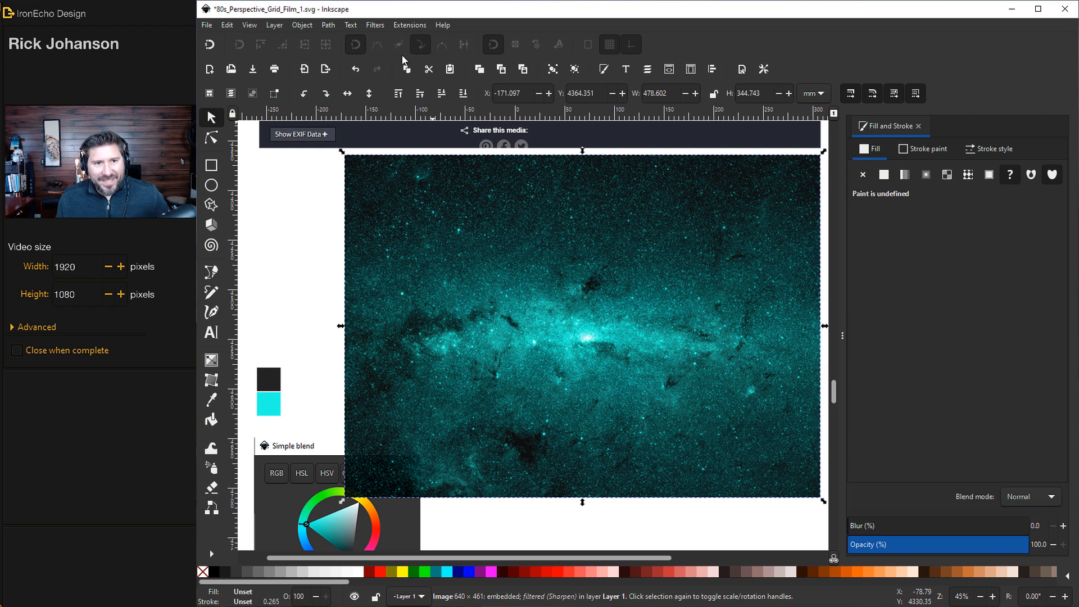
In the Filter Editor, adjust the Simple blend's Convolve Matrix bias and enable Preserve Alpha
click(375, 24)
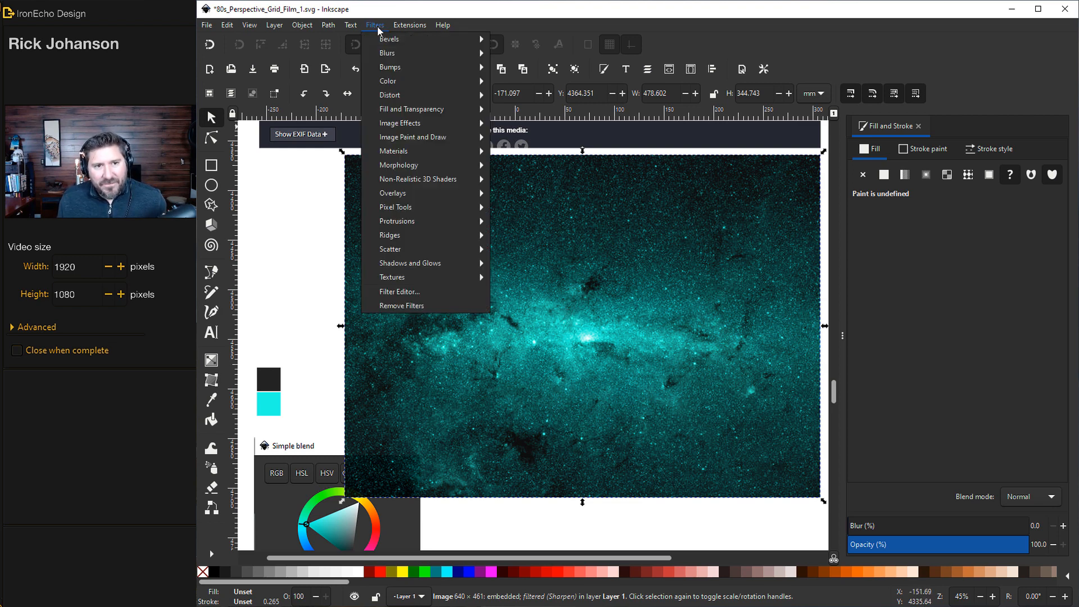
click(398, 291)
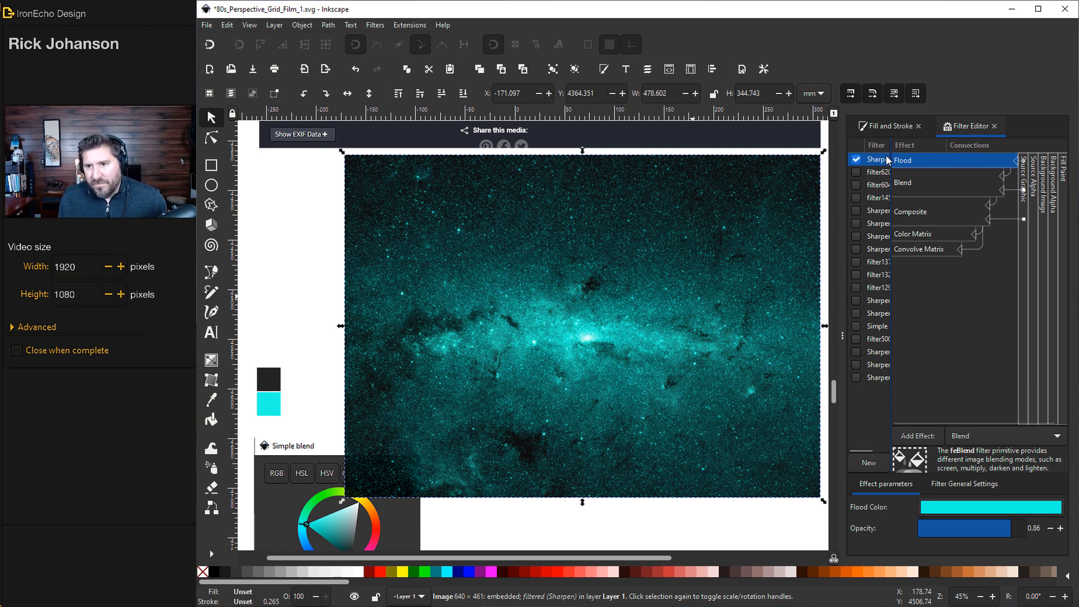
click(857, 327)
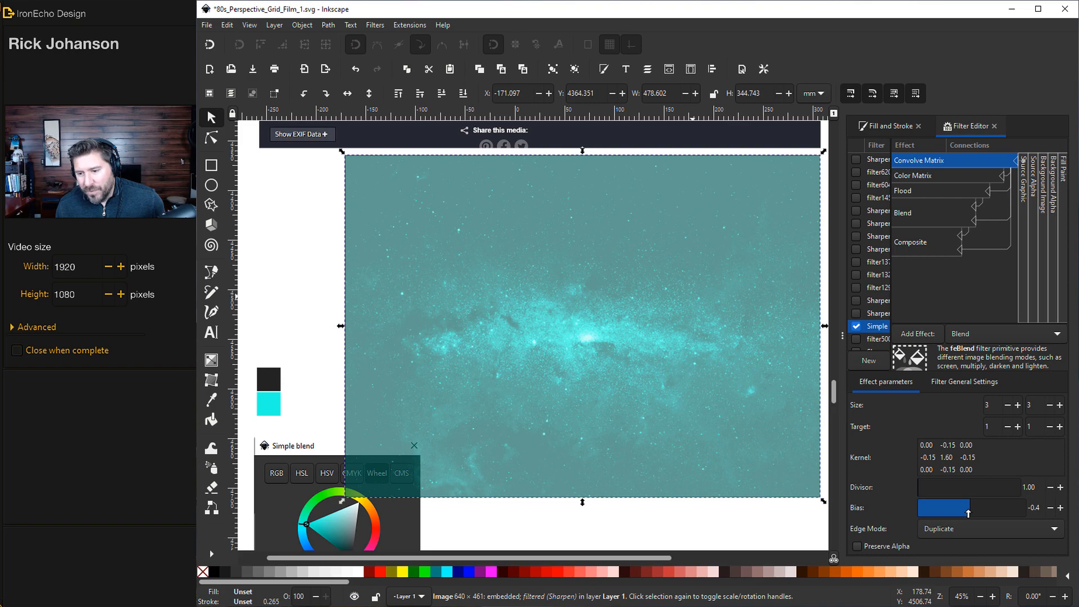
drag(969, 510, 972, 514)
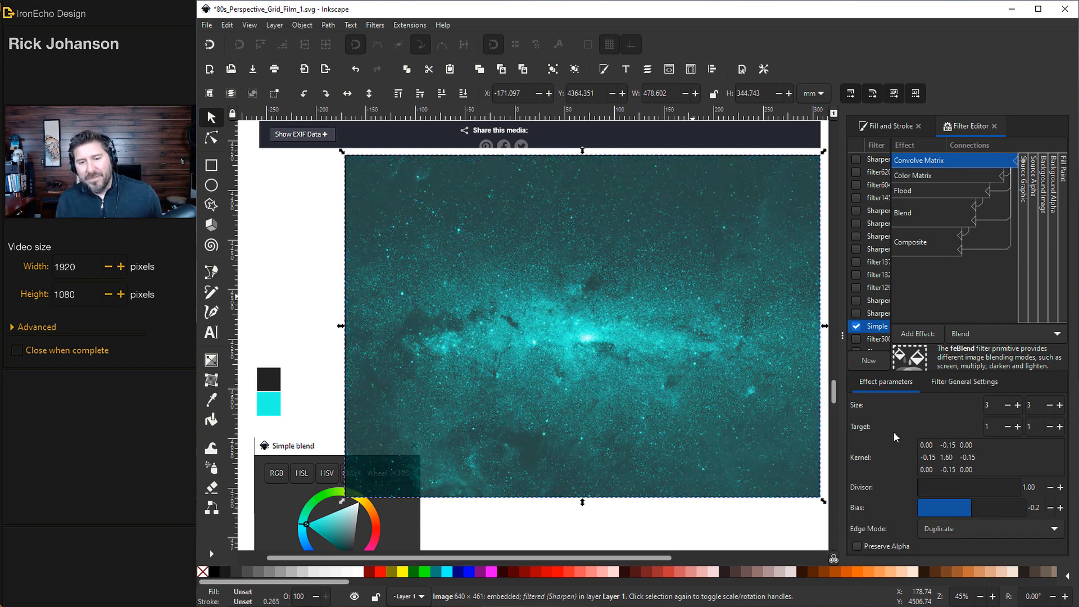
click(860, 547)
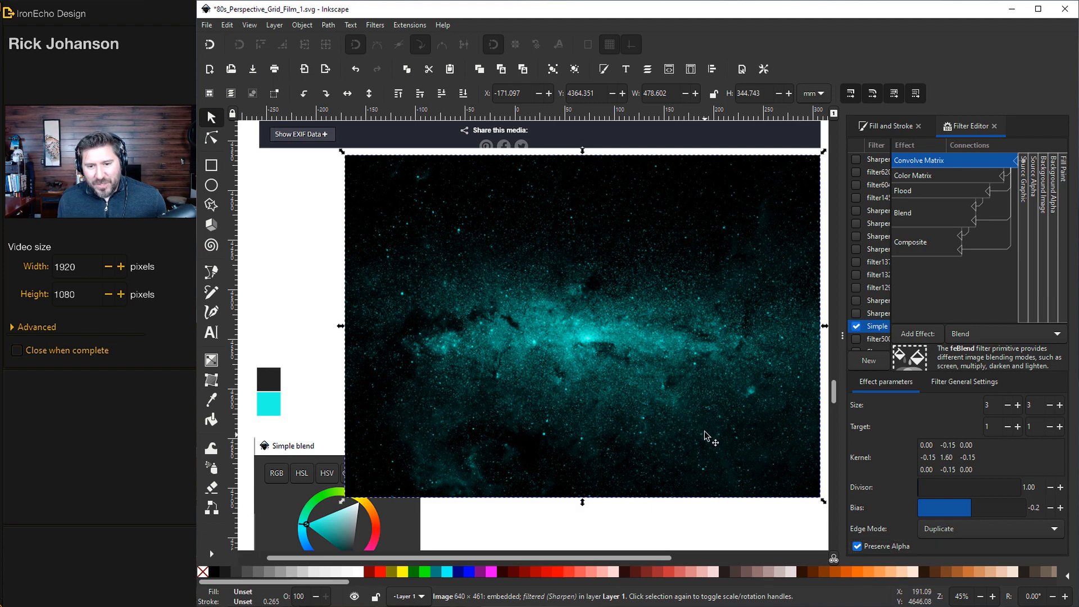
Move the galaxy into the grid frame, delete the black rectangle and send the galaxy to the bottom
drag(707, 436, 682, 472)
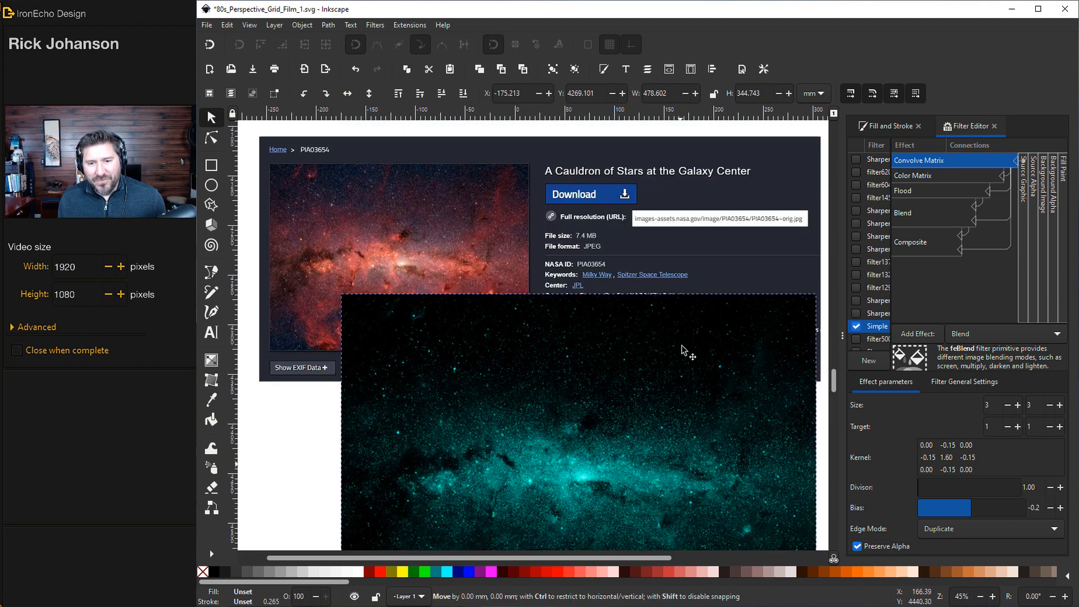
drag(682, 349, 682, 203)
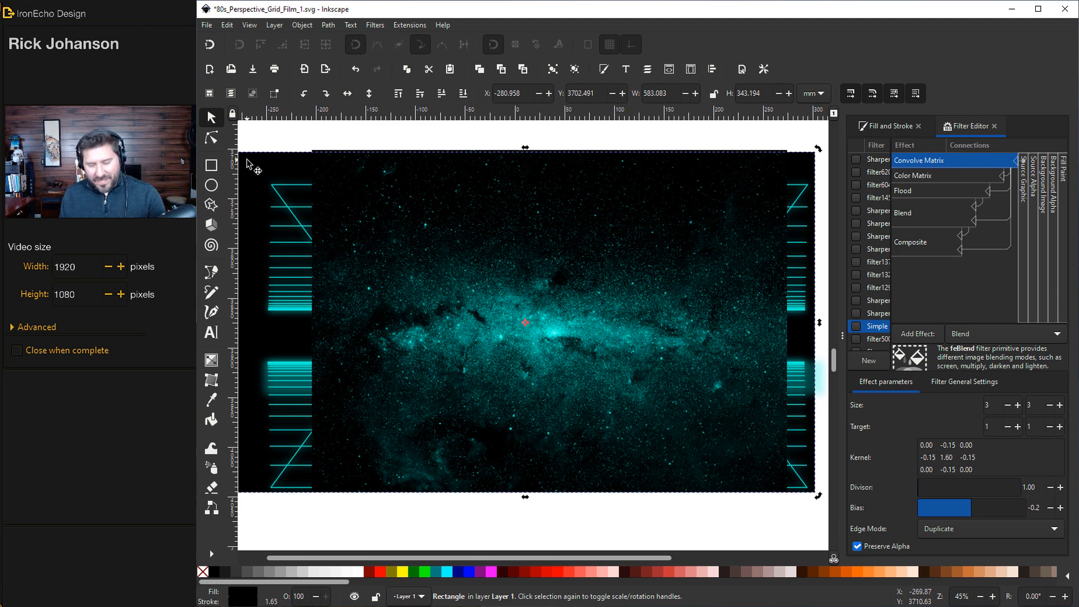
key(Delete)
click(418, 261)
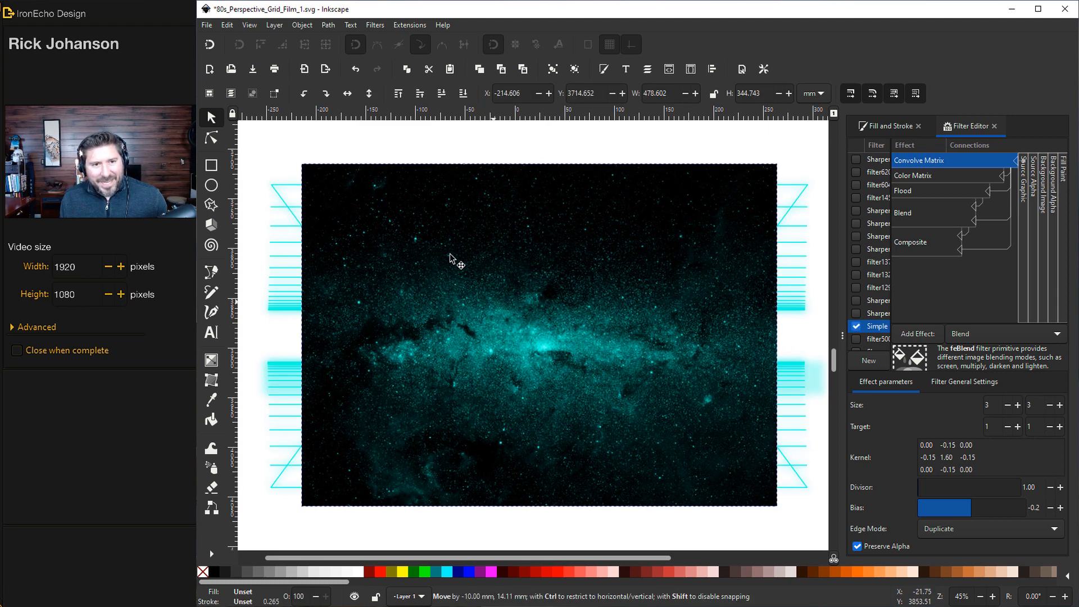
click(463, 93)
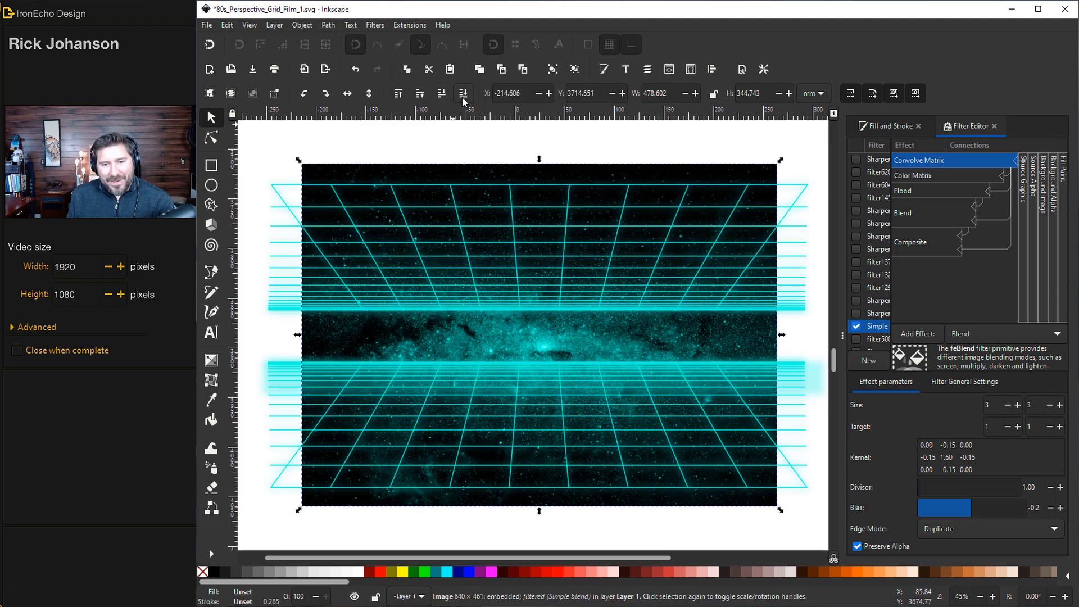
drag(549, 333, 566, 337)
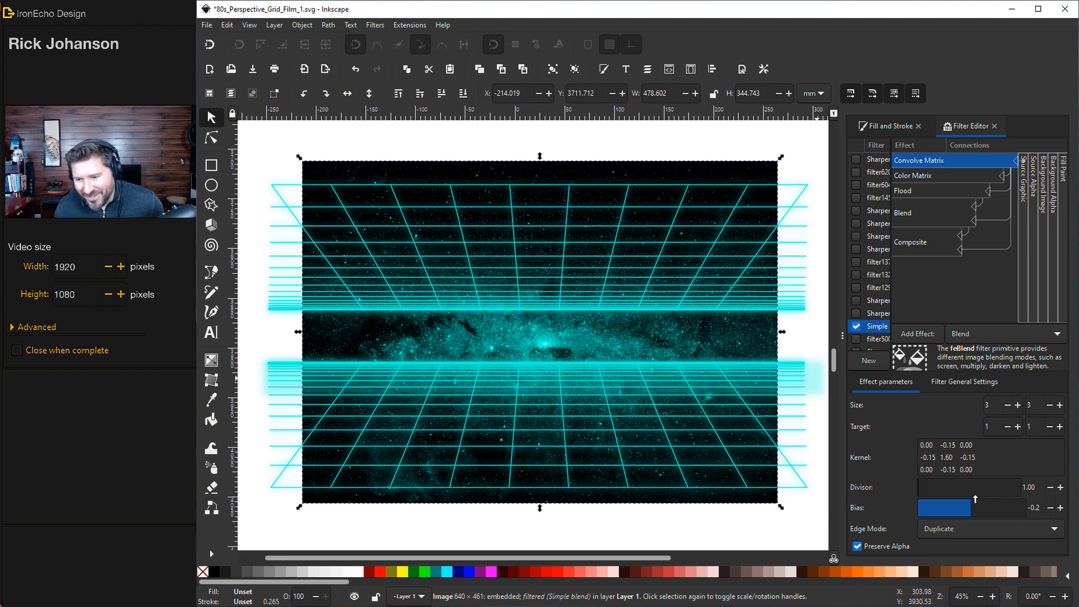
Lower the filter bias to -0.4 to darken the teal star field
drag(973, 509, 971, 509)
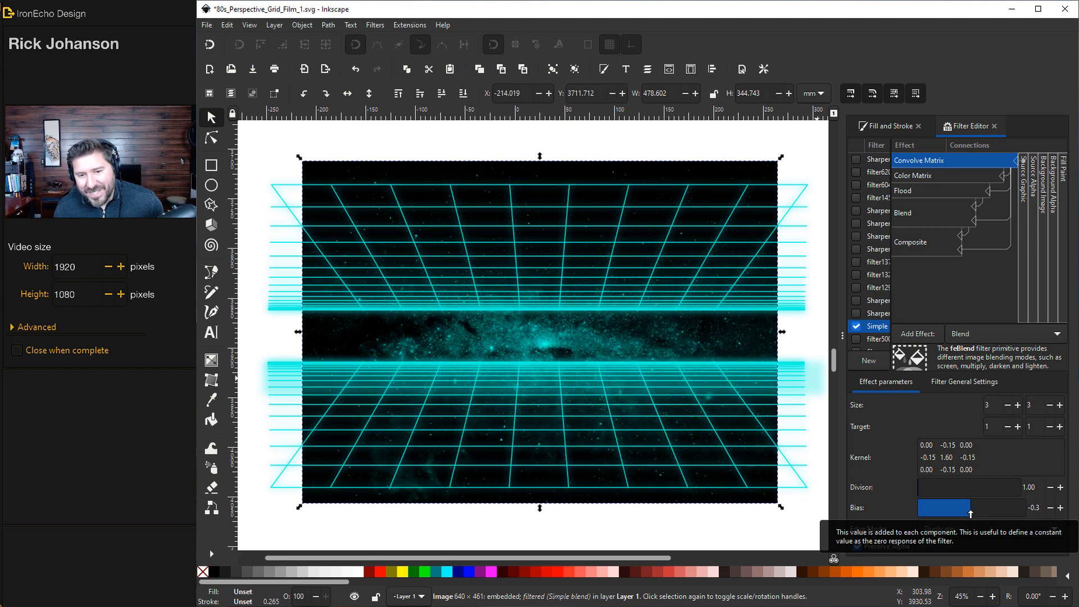
drag(971, 512, 969, 512)
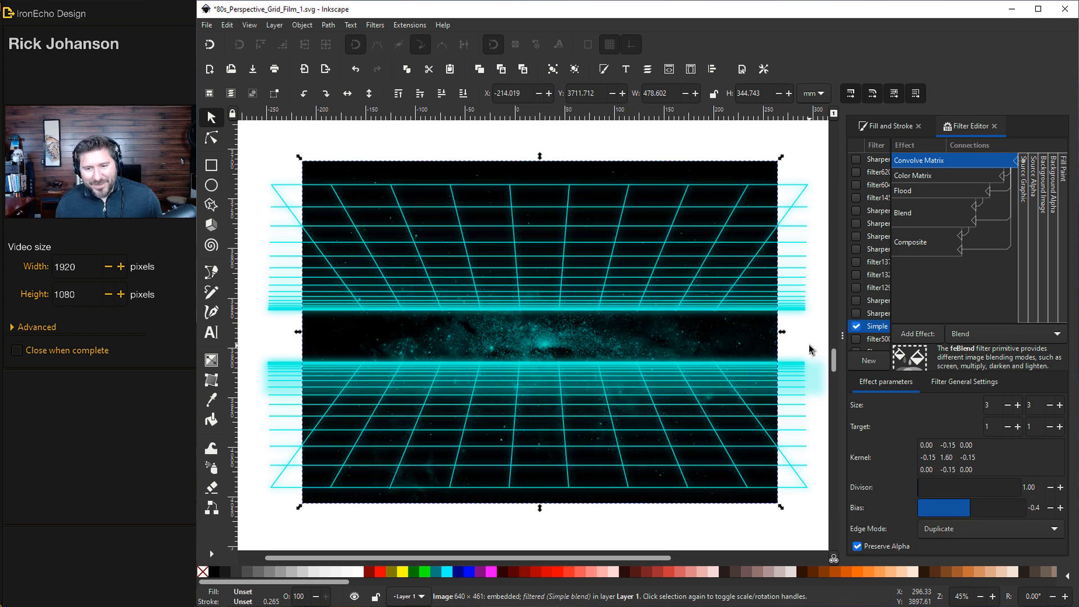
click(814, 346)
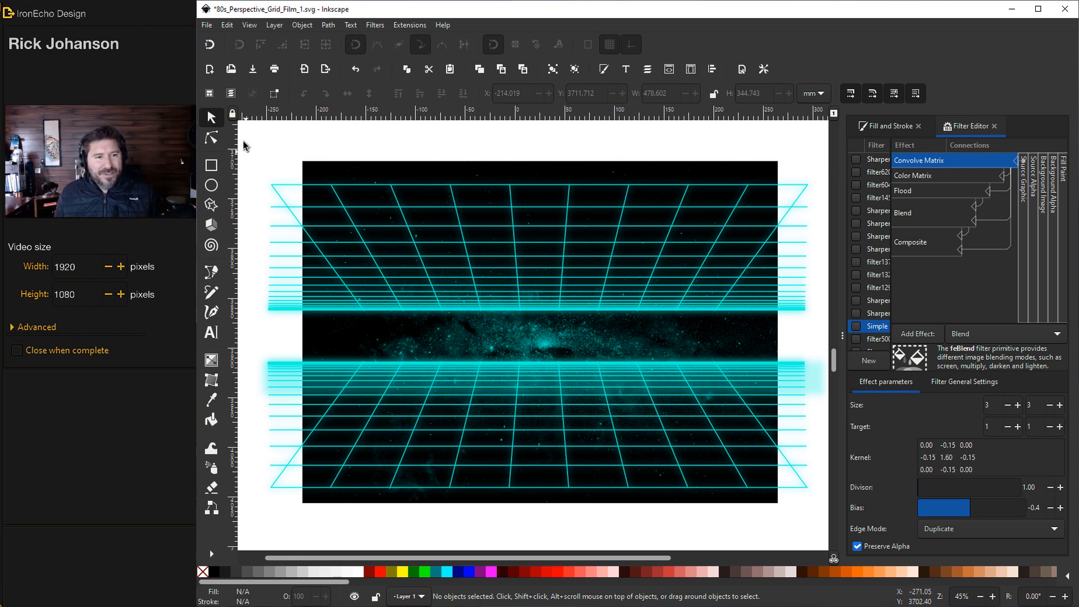
Group all the artwork and draw a green rectangle positioned to span the grid area
mouse_move(243, 138)
mouse_down()
mouse_move(537, 389)
mouse_move(824, 532)
mouse_up()
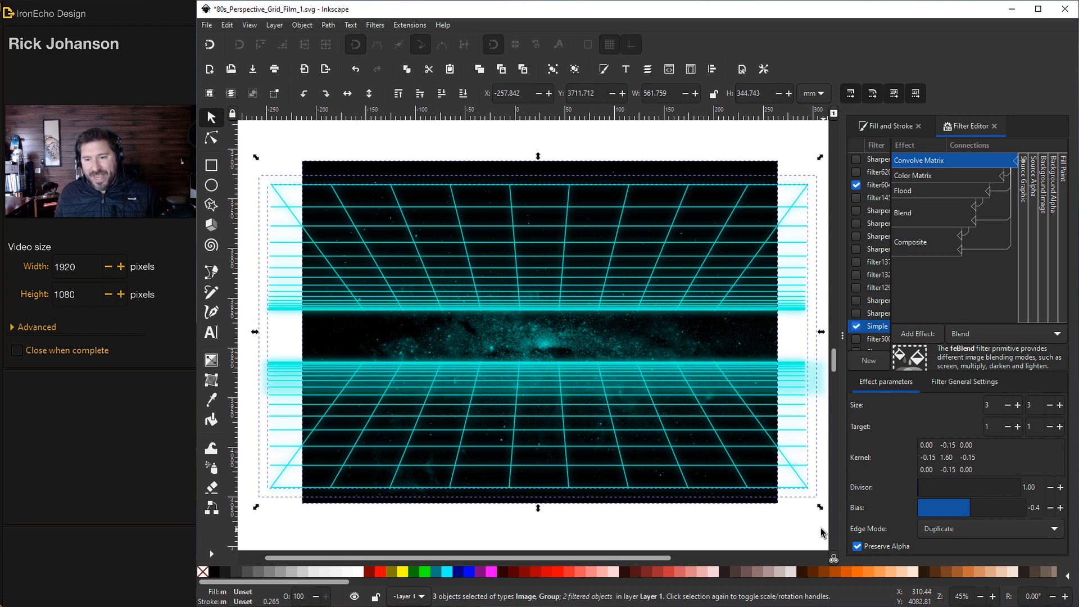
click(787, 395)
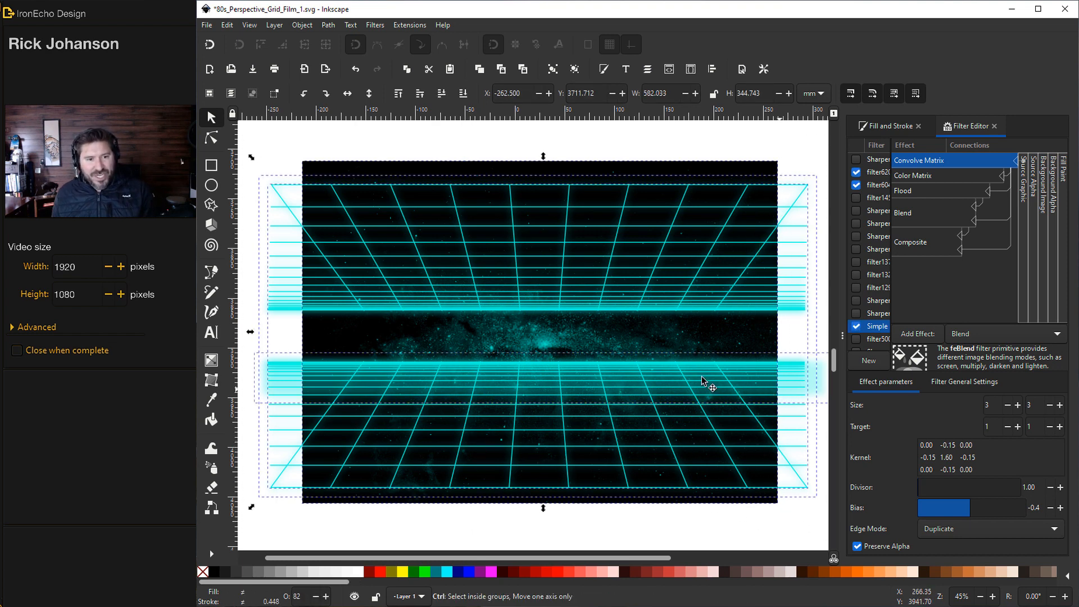
click(212, 166)
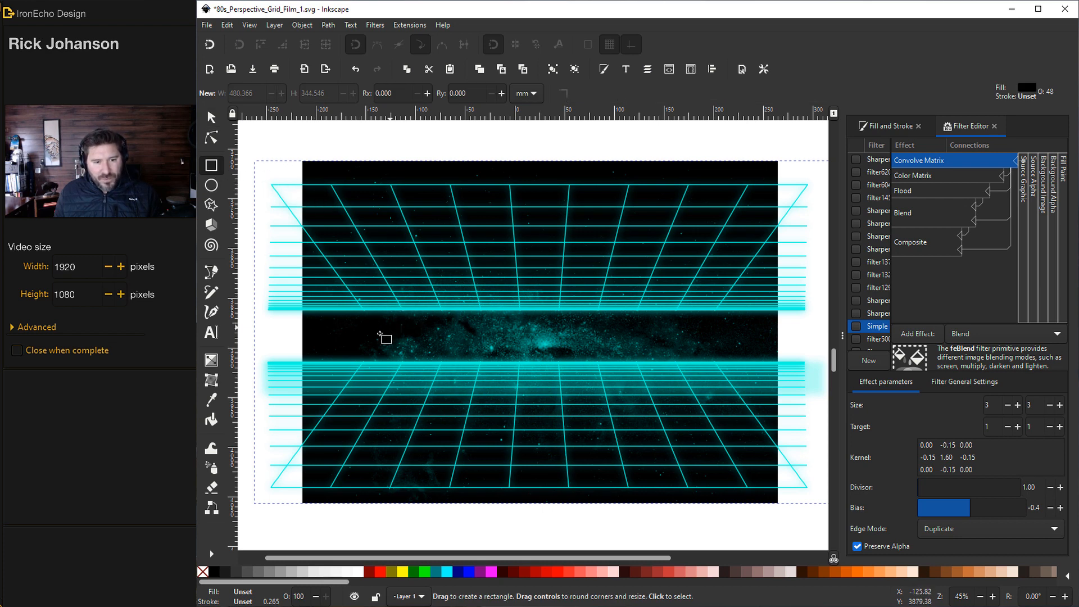
drag(327, 231, 766, 449)
key(ctrl+shift+f)
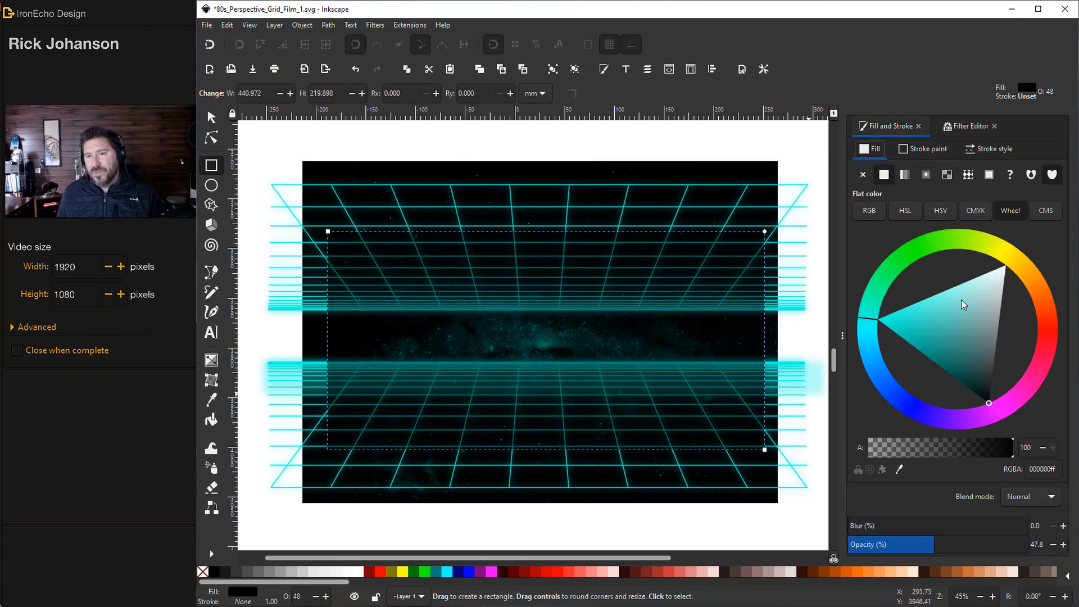
drag(888, 274, 917, 274)
click(906, 268)
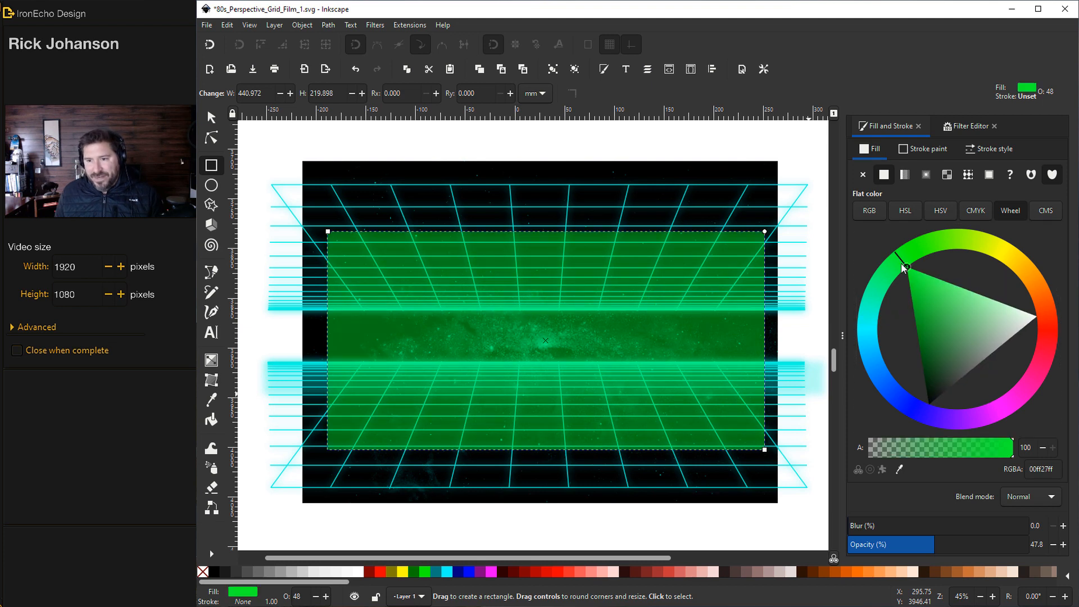
click(210, 117)
drag(481, 305, 472, 288)
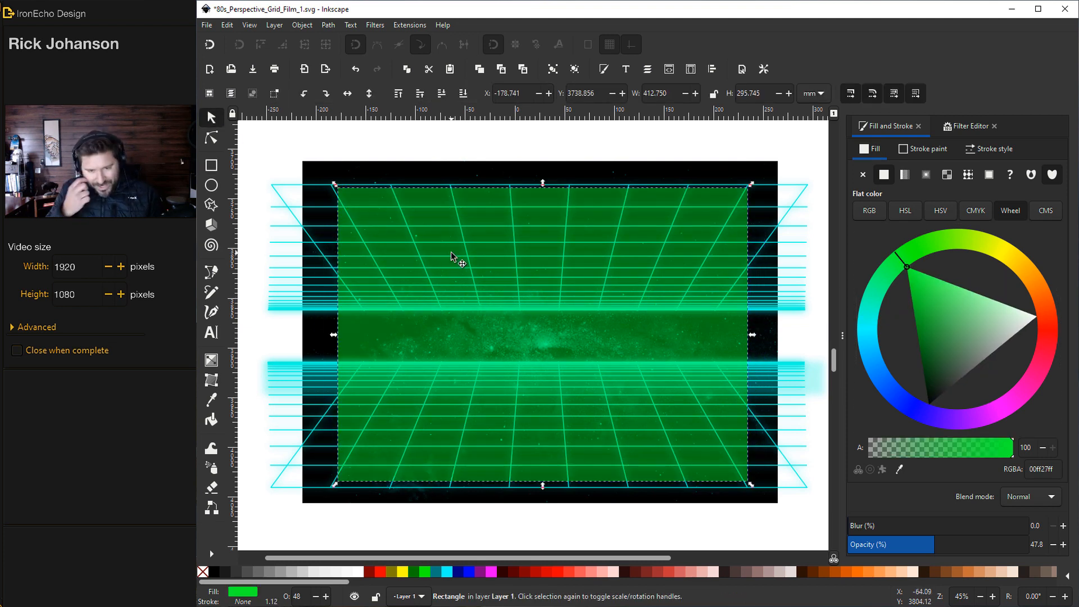
Clip the grouped artwork to the rectangle with Object > Clip > Set
shift+click(322, 173)
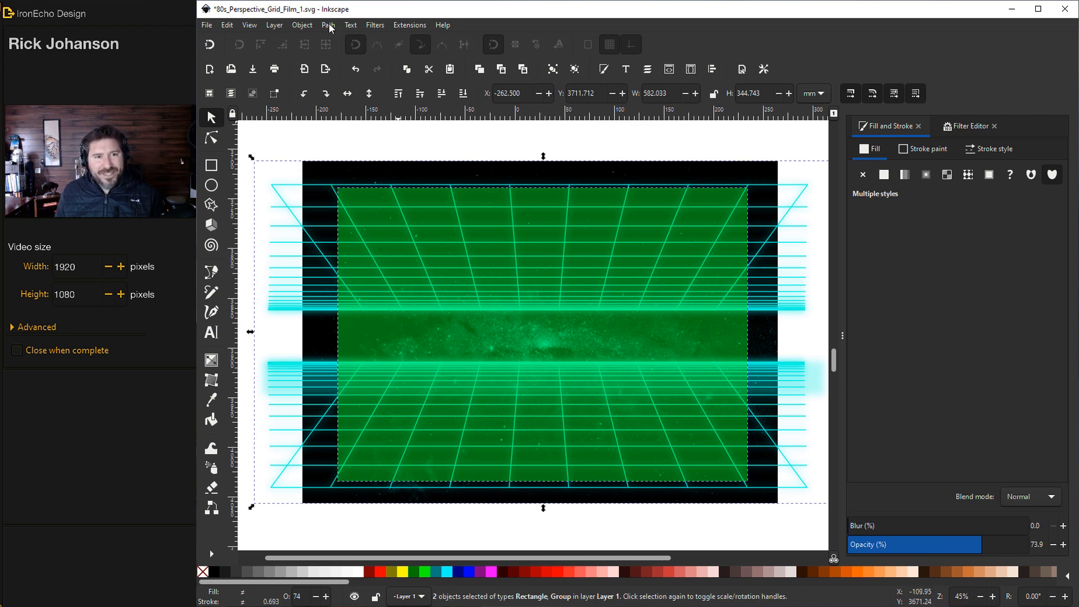
click(303, 24)
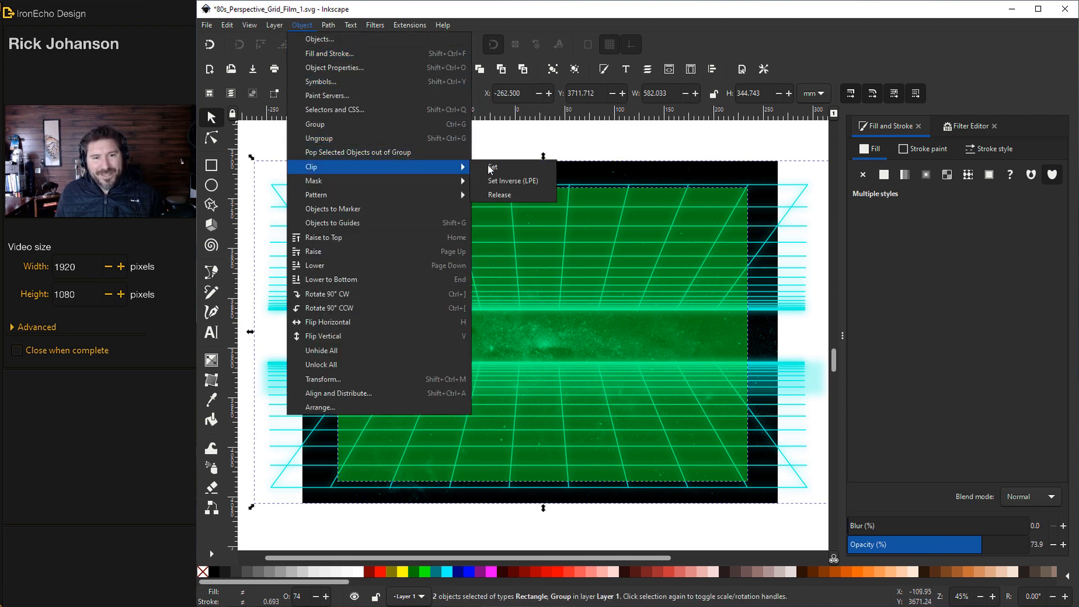
click(500, 167)
click(292, 261)
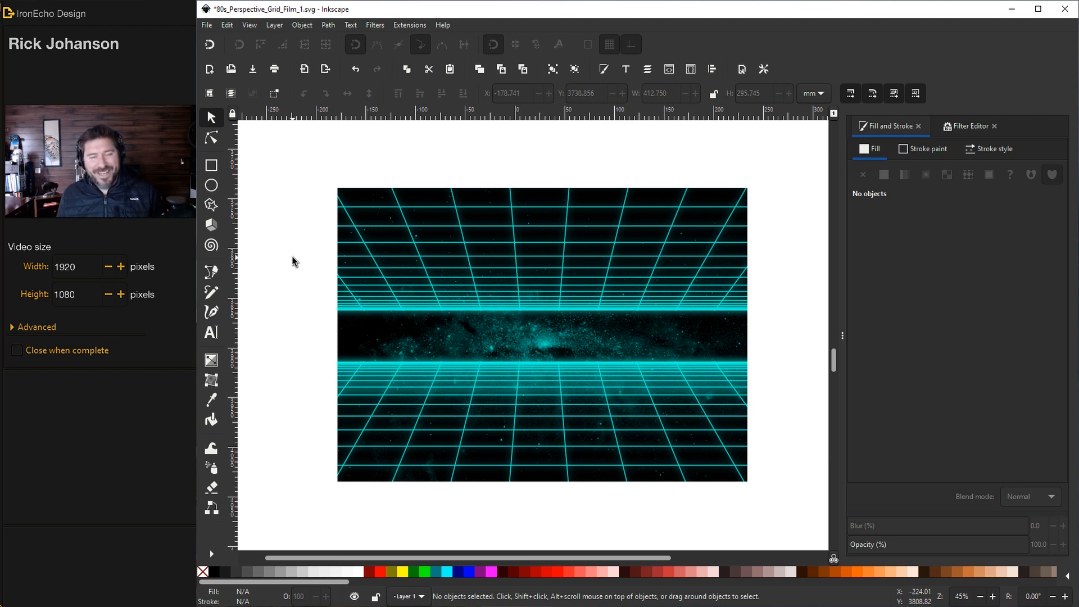